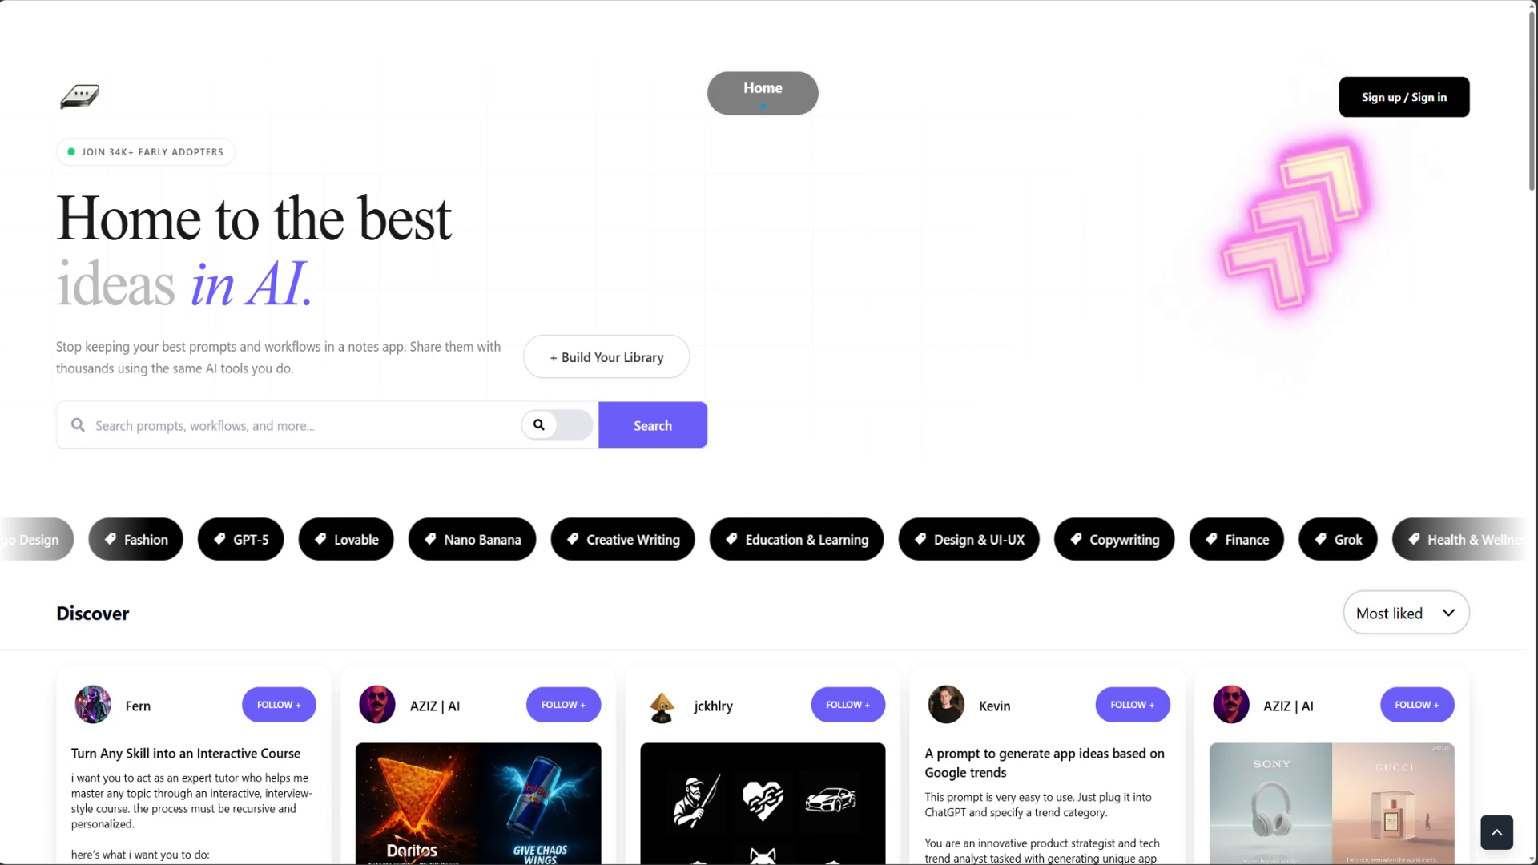
On EmailOnDeck, complete the human verification by placing the missing pattern tile, and generate a temporary email address
{"action": "left_click", "coordinate": [668, 278]}
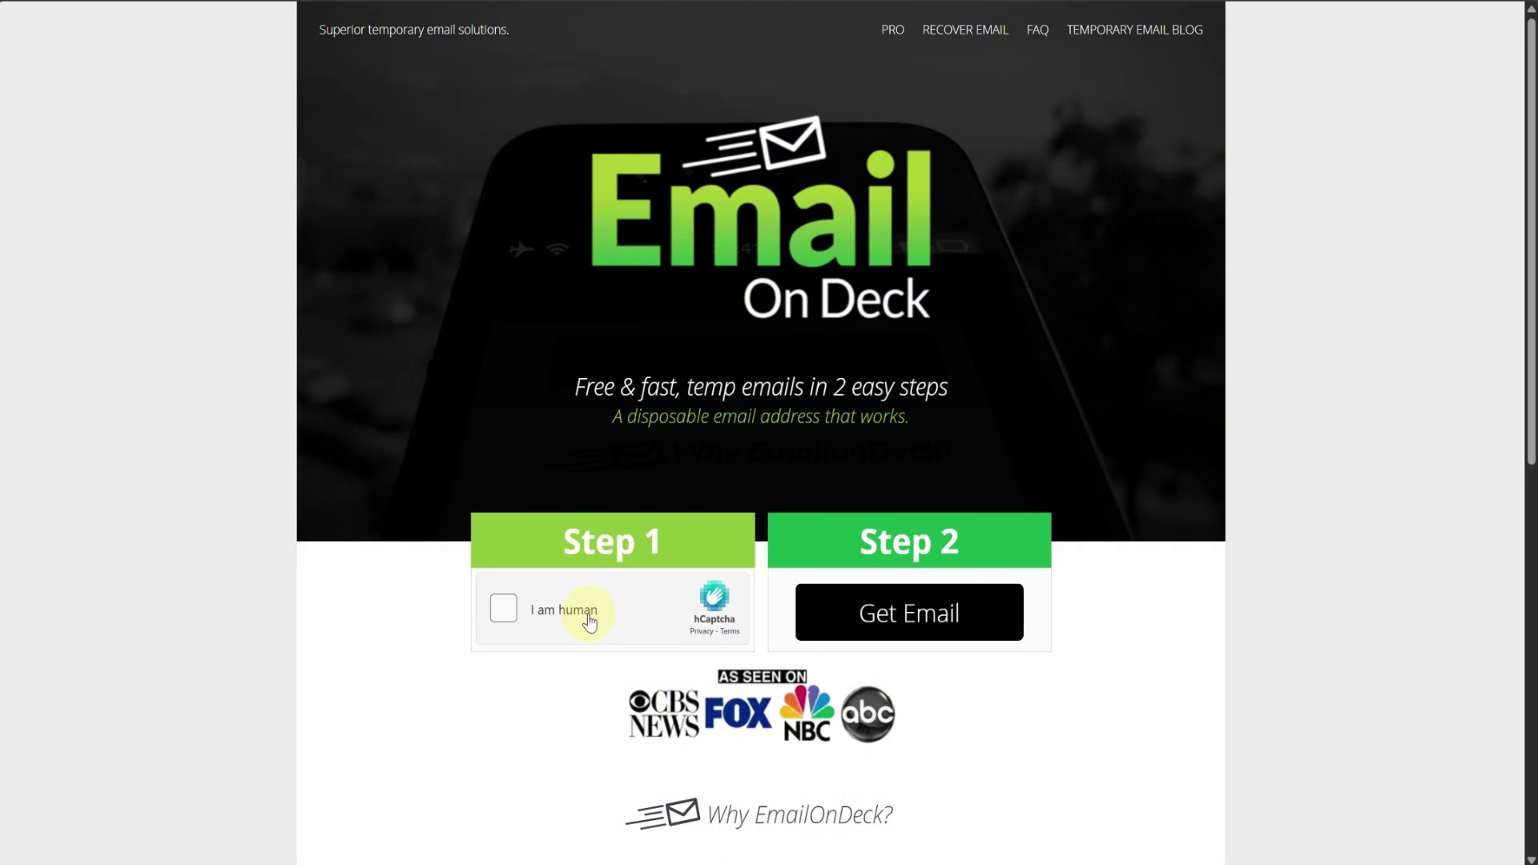
{"action": "left_click", "coordinate": [503, 607]}
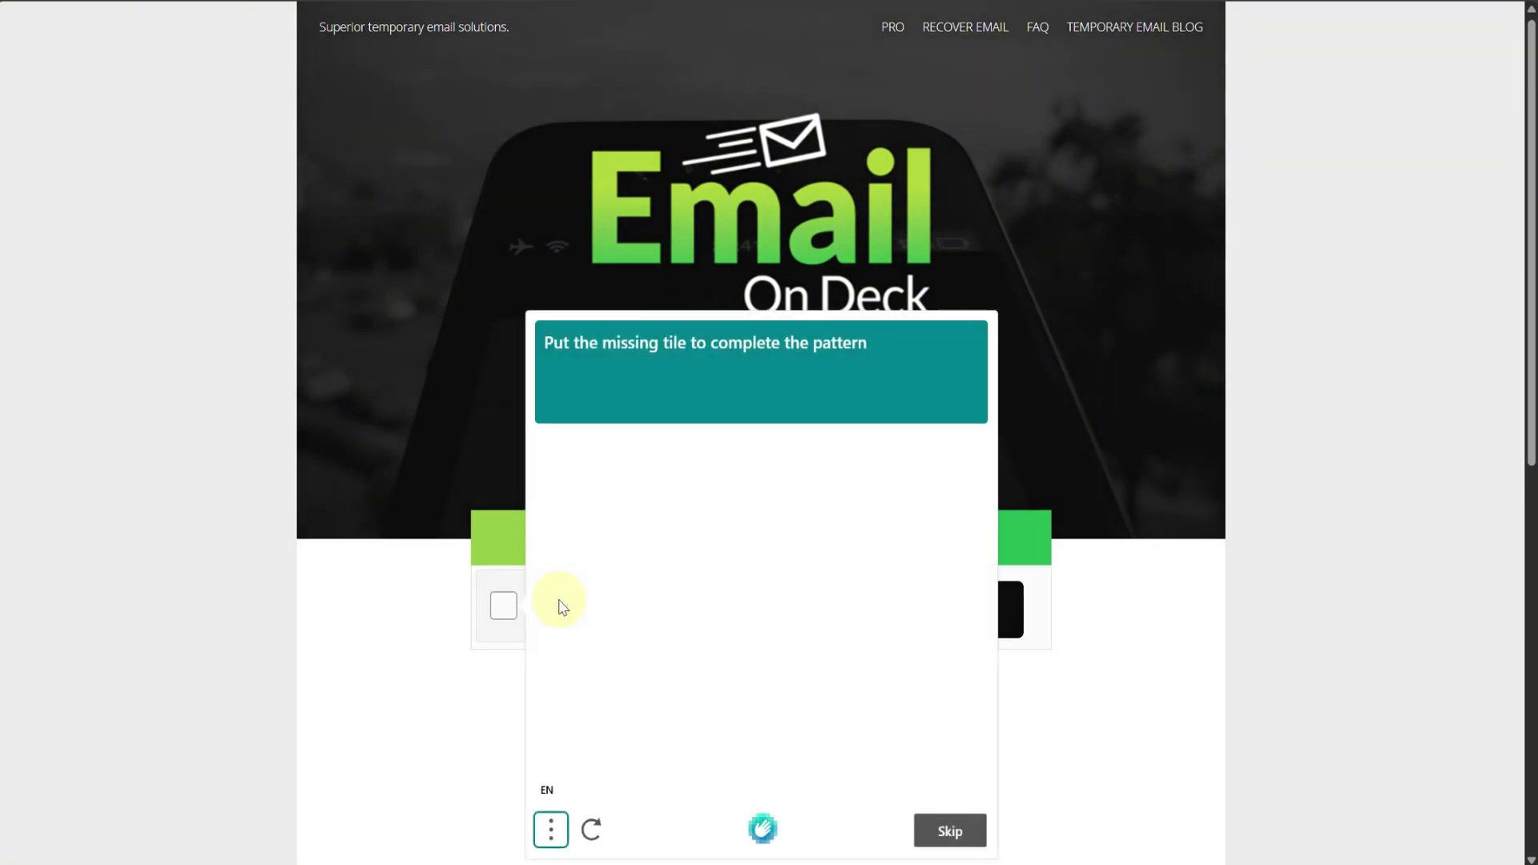
{"action": "scroll", "coordinate": [633, 581], "scroll_direction": "down", "scroll_amount": 3}
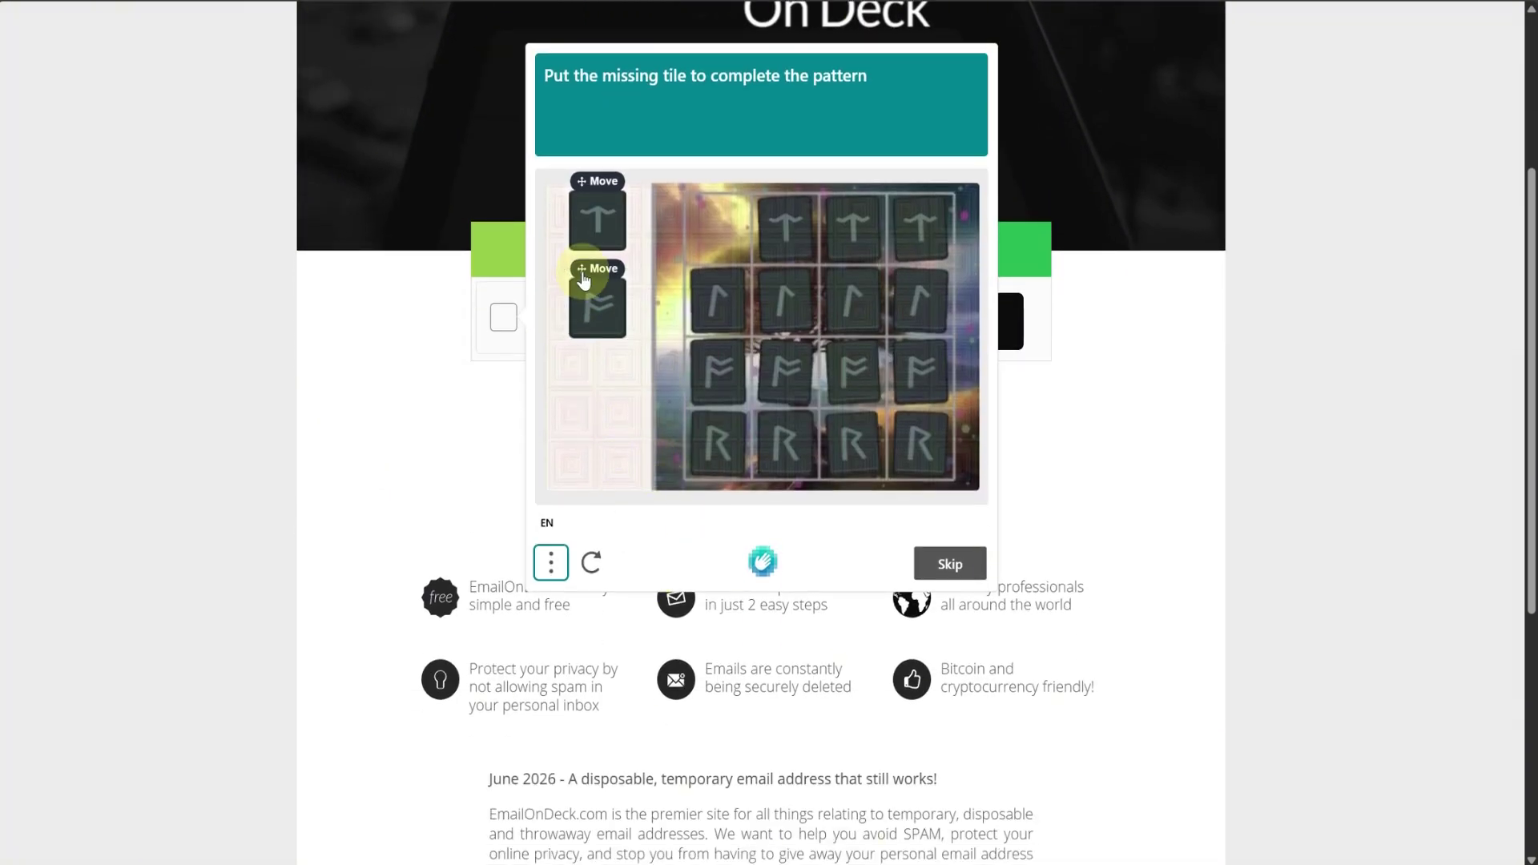
{"action": "mouse_move", "coordinate": [597, 319]}
{"action": "left_mouse_down"}
{"action": "mouse_move", "coordinate": [654, 321]}
{"action": "mouse_move", "coordinate": [593, 305]}
{"action": "left_mouse_up"}
{"action": "left_click_drag", "start_coordinate": [598, 221], "coordinate": [706, 234]}
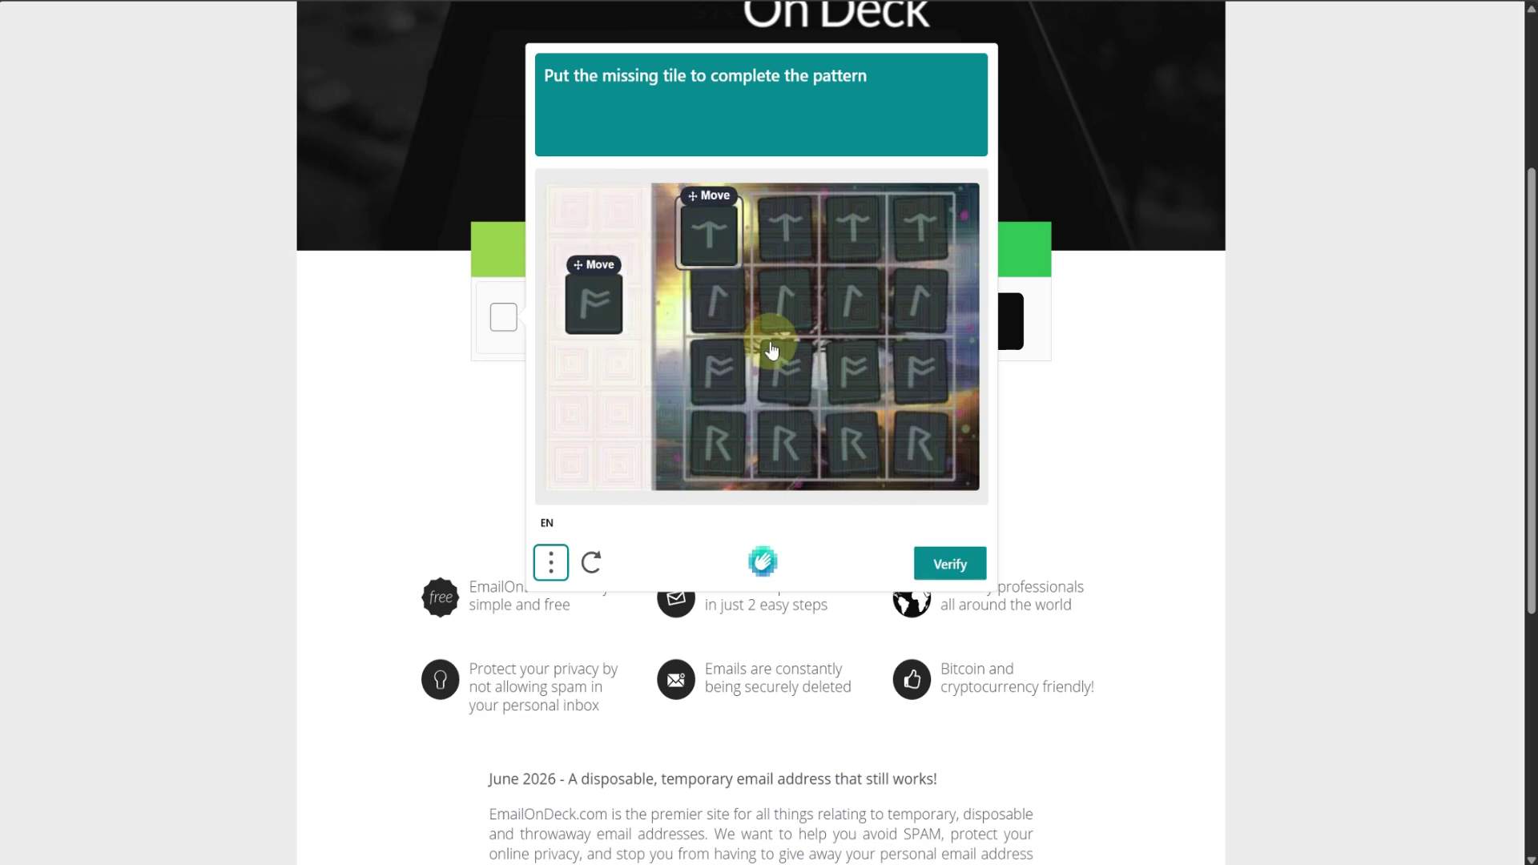
{"action": "left_click", "coordinate": [949, 566]}
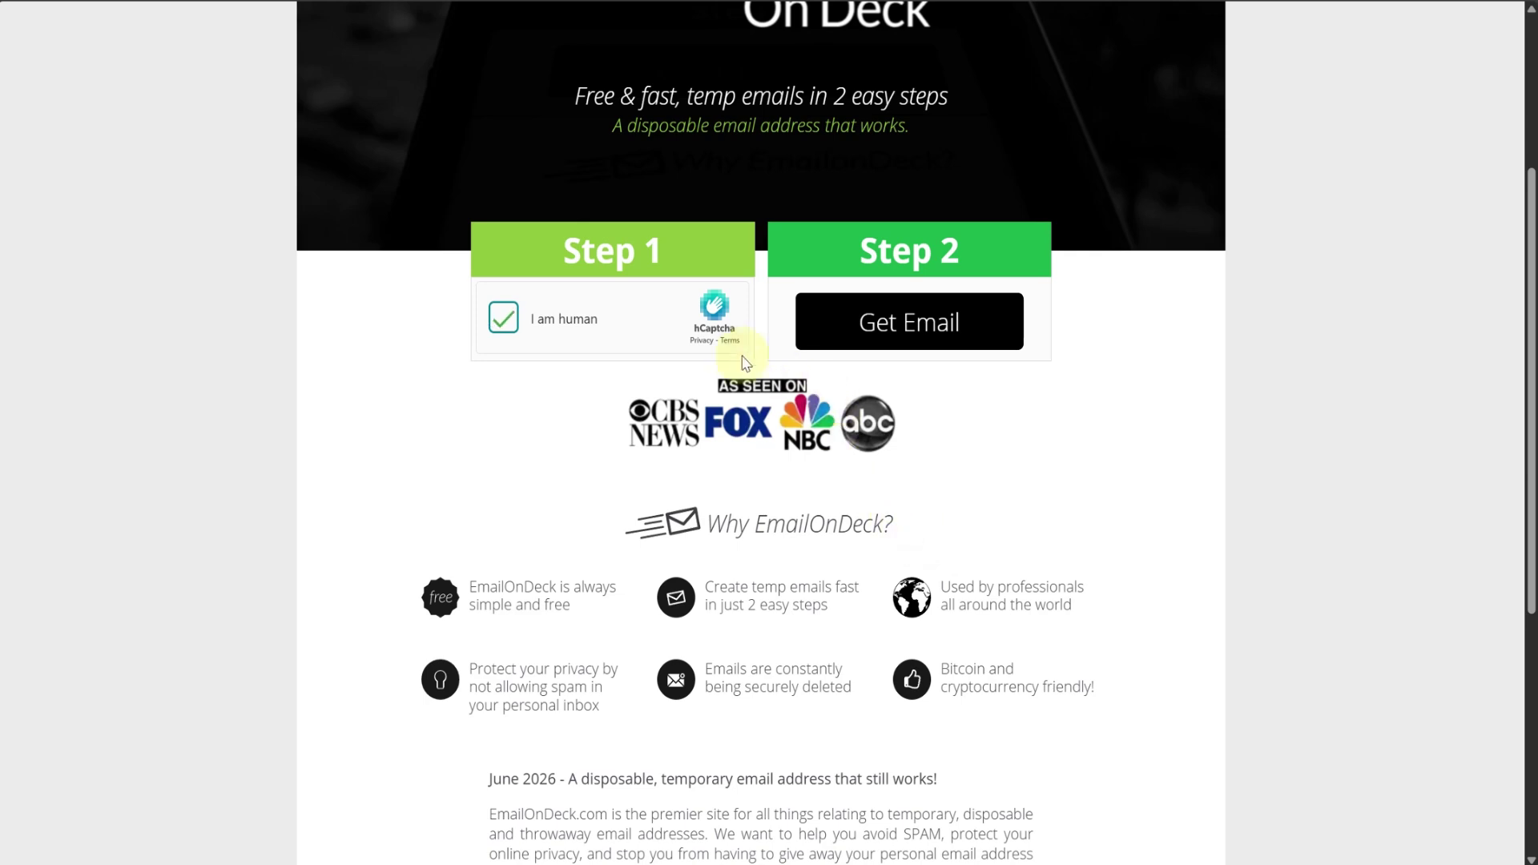
{"action": "left_click", "coordinate": [883, 330]}
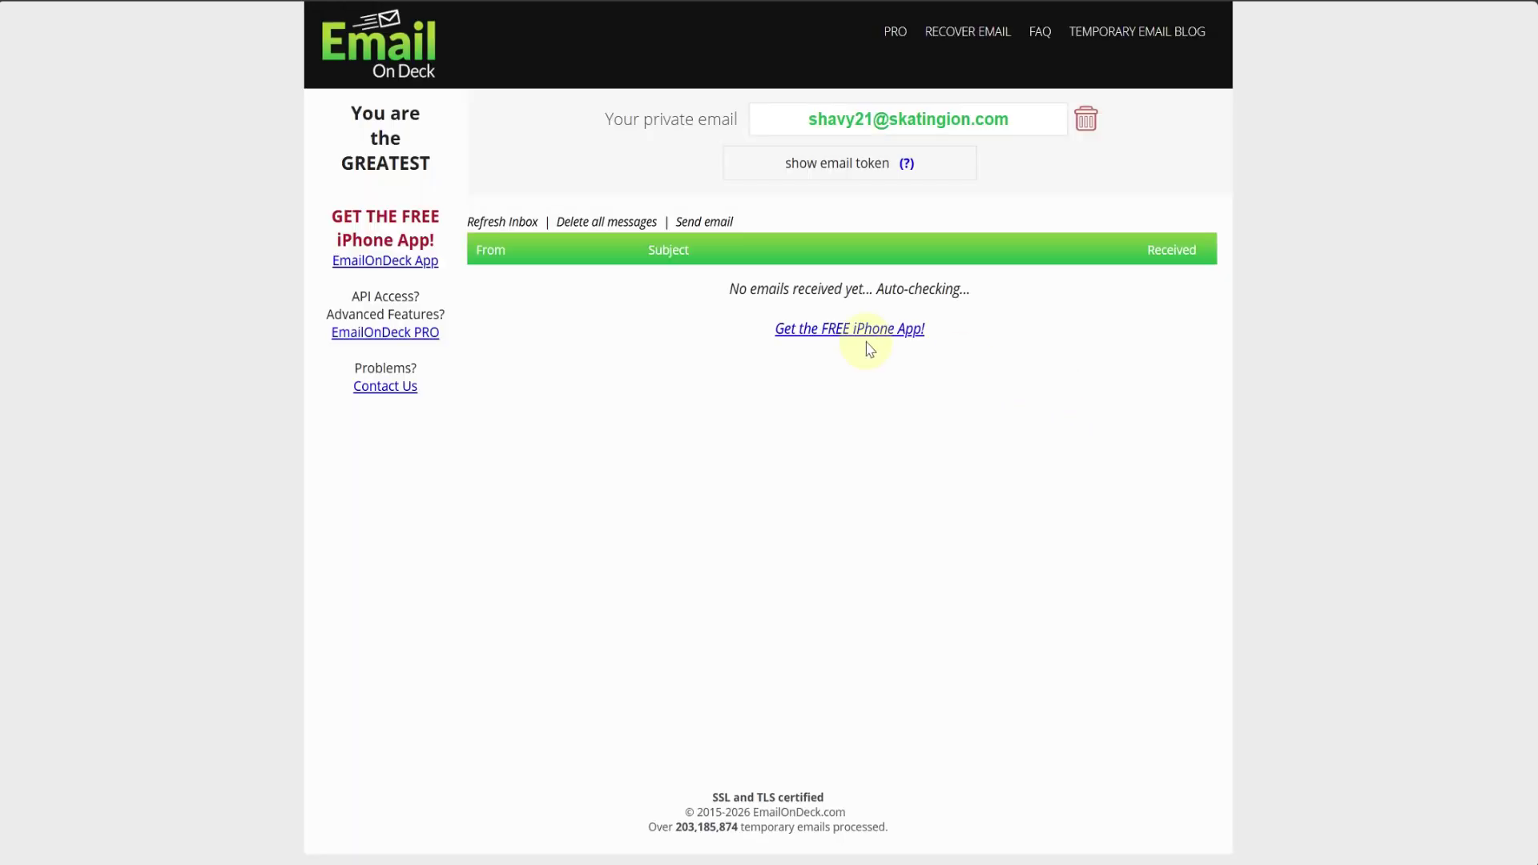
Create a free AltSociety account with the copied temporary email address and an account password entered twice, accepting the terms
{"action": "left_click_drag", "start_coordinate": [1049, 119], "coordinate": [772, 117]}
{"action": "key", "text": "ctrl+c"}
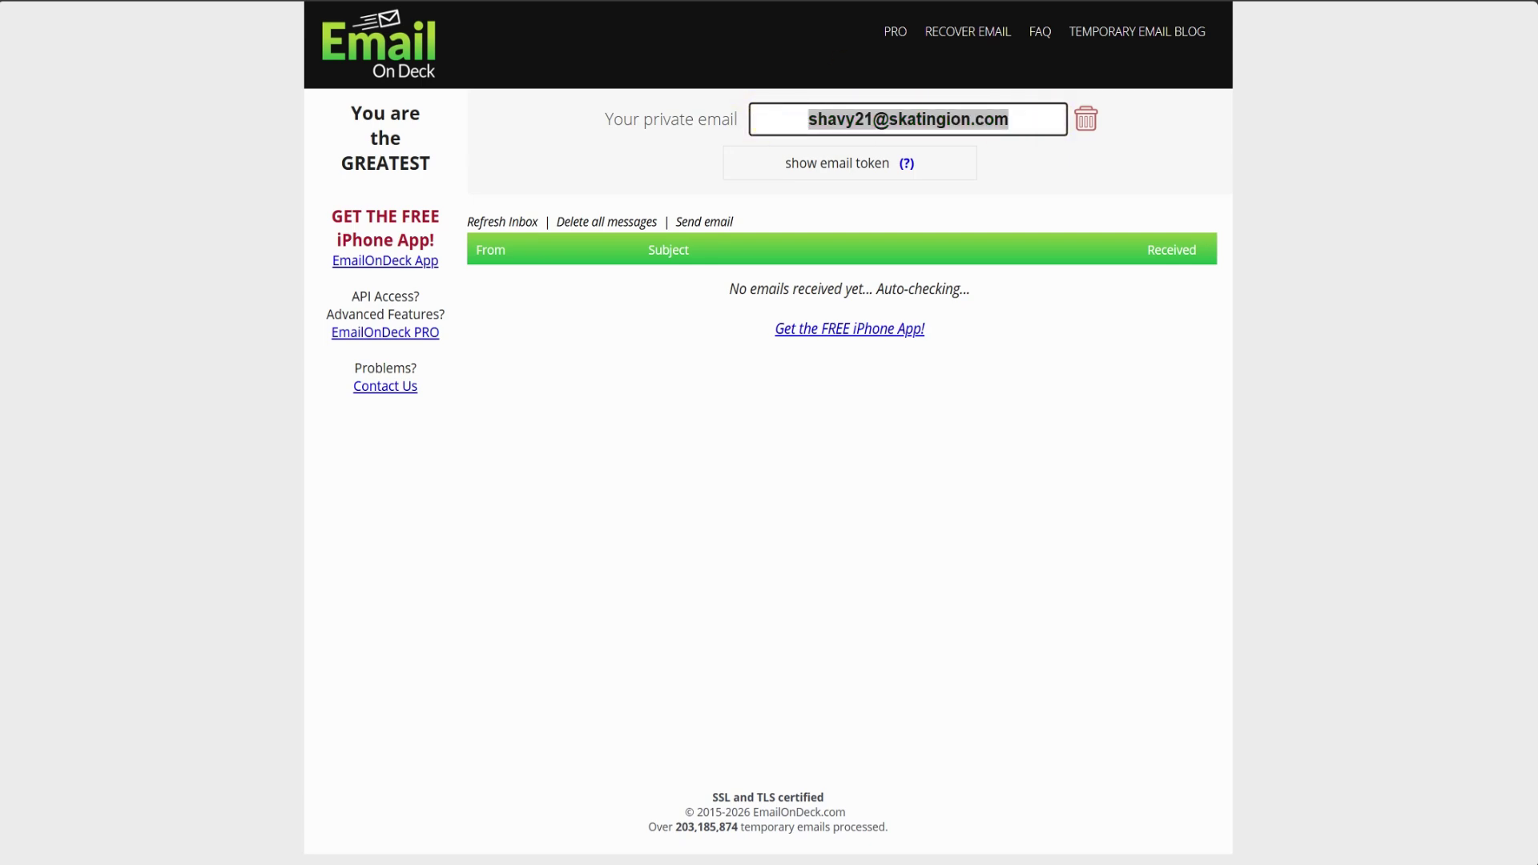
{"action": "left_click", "coordinate": [1273, 0]}
{"action": "left_click", "coordinate": [749, 283]}
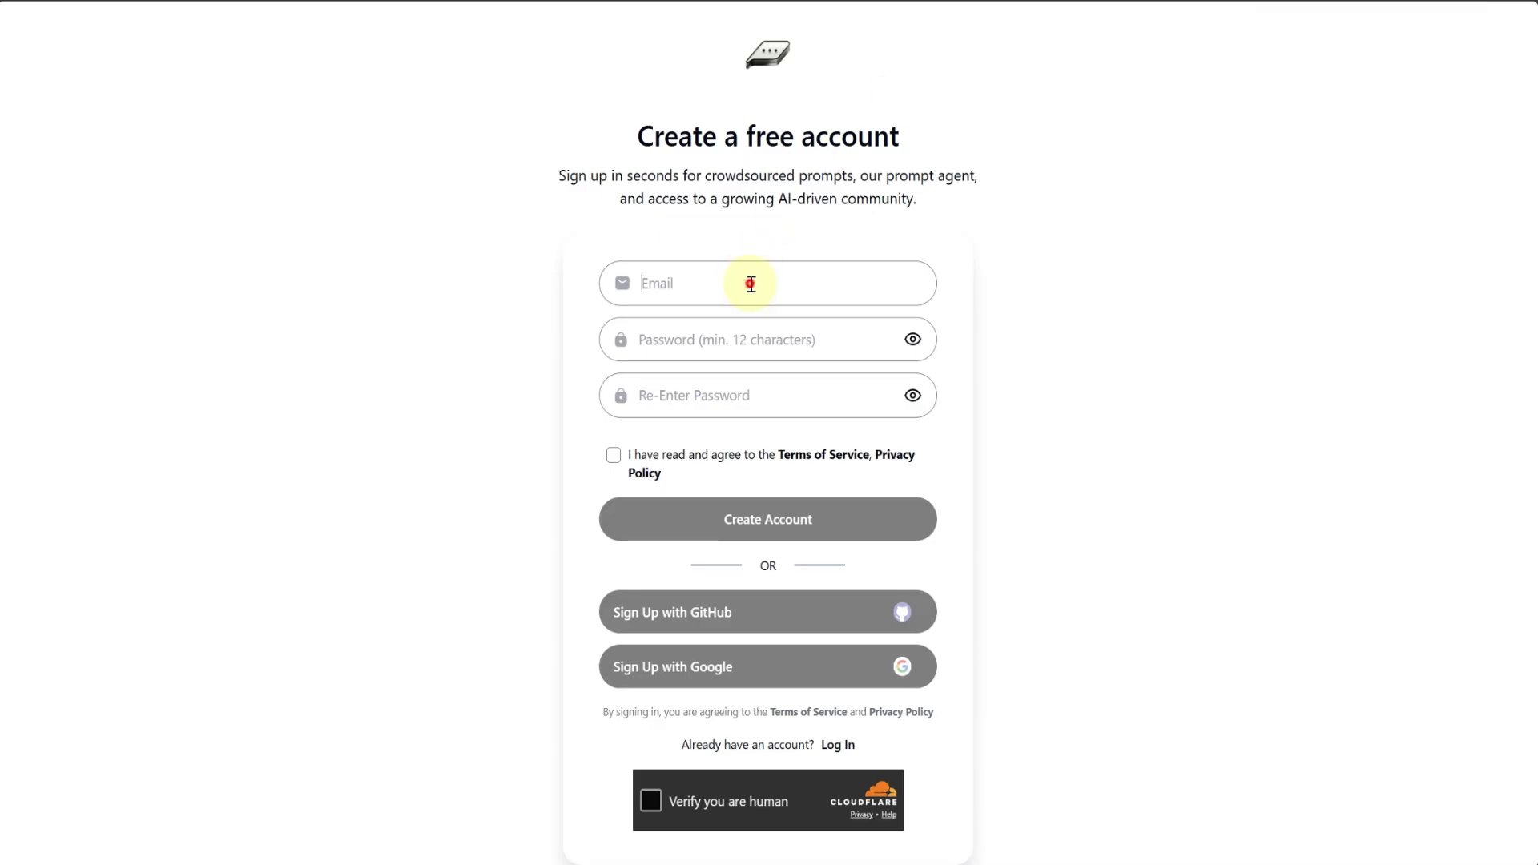
{"action": "key", "text": "ctrl+v"}
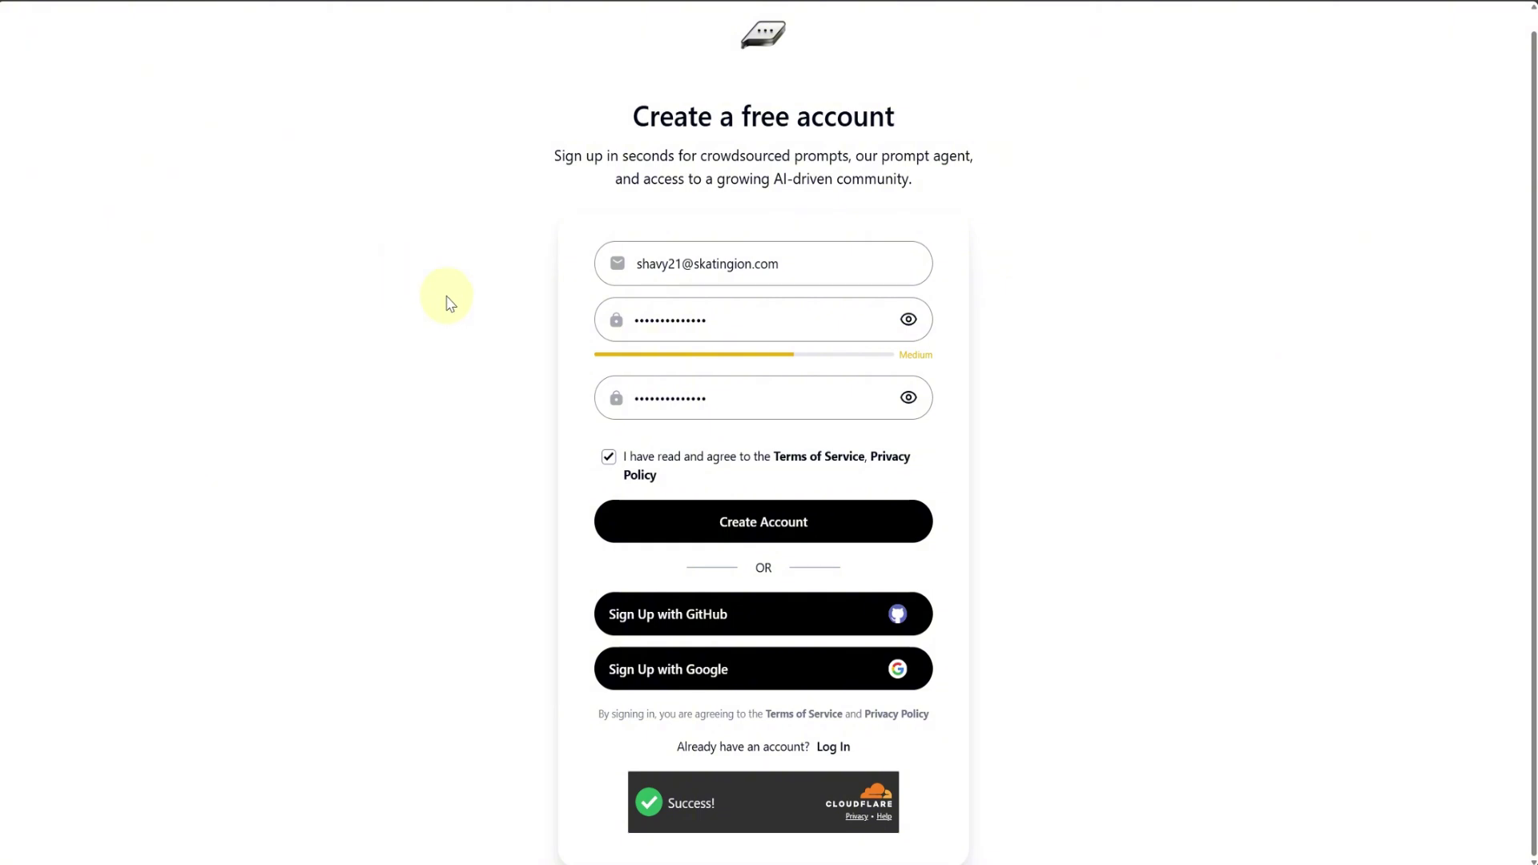
{"action": "left_click", "coordinate": [759, 526]}
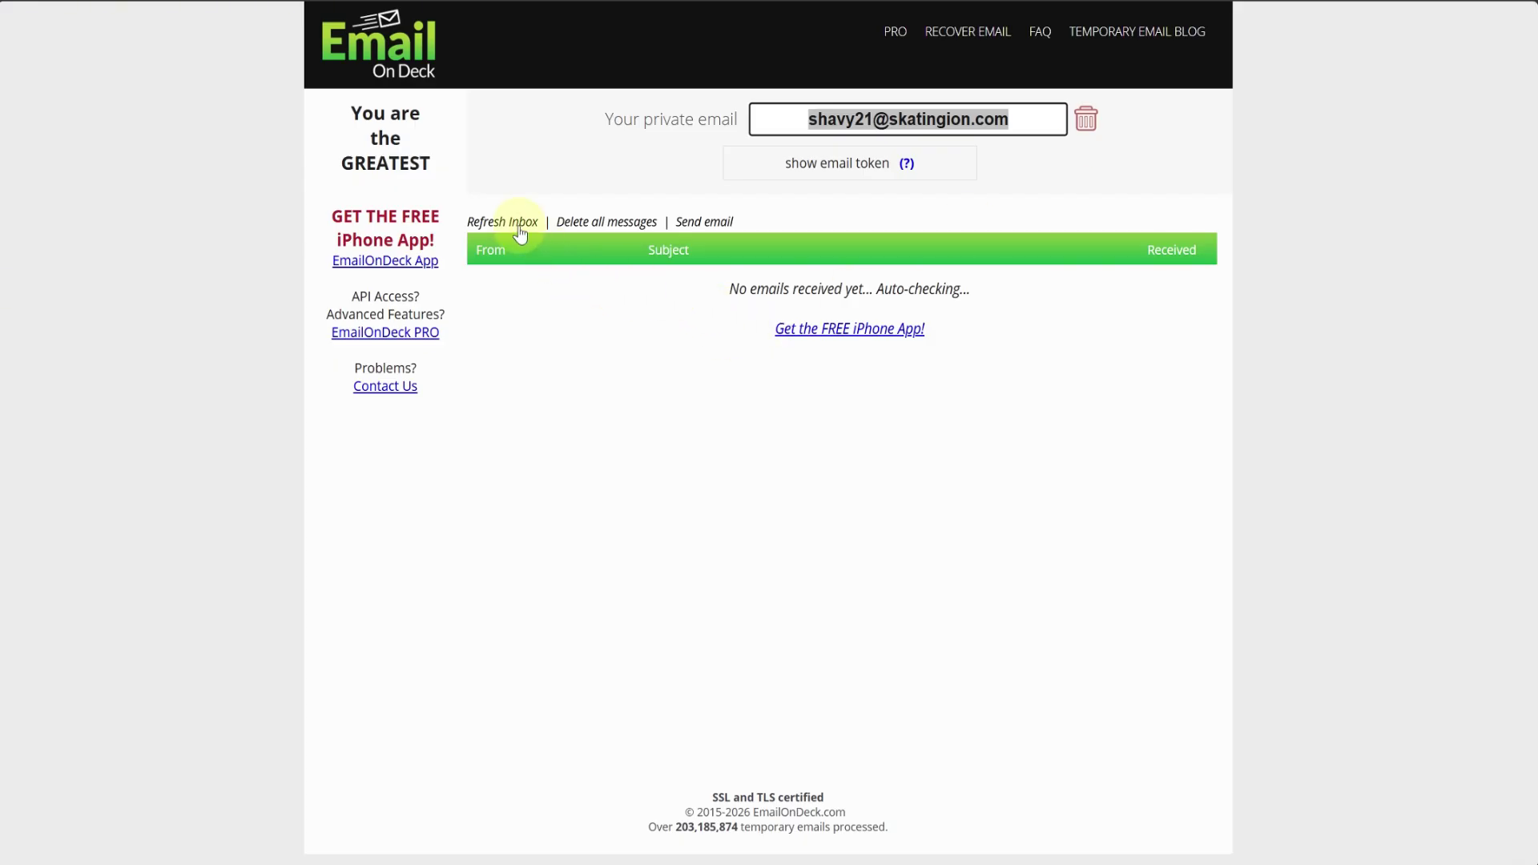
Refresh the temporary EmailOnDeck inbox and confirm the account through the link in the Confirm Your Signup message
{"action": "left_click", "coordinate": [518, 228]}
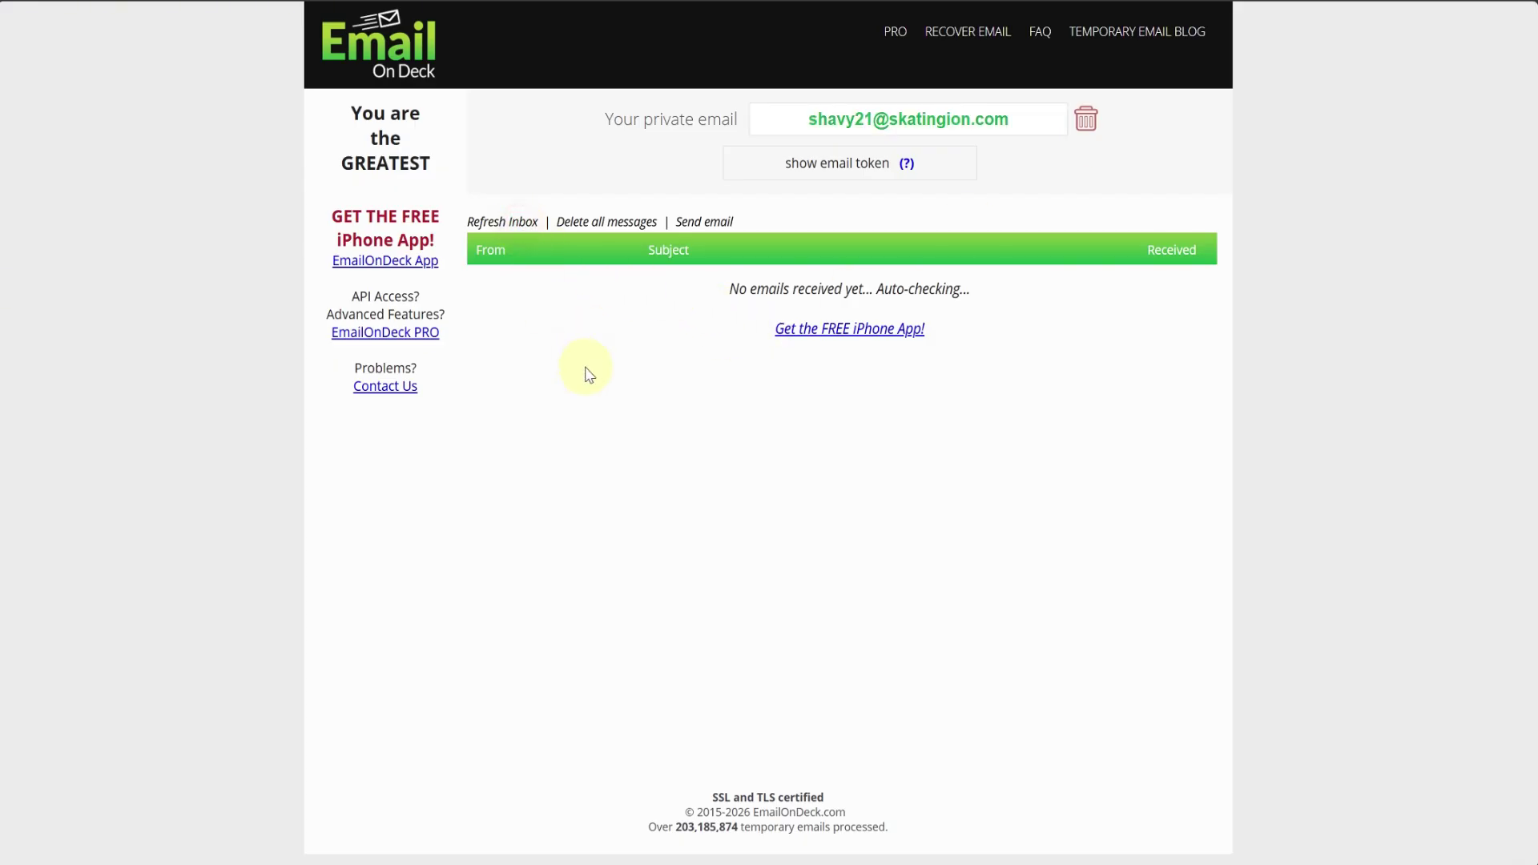
{"action": "left_click", "coordinate": [733, 289]}
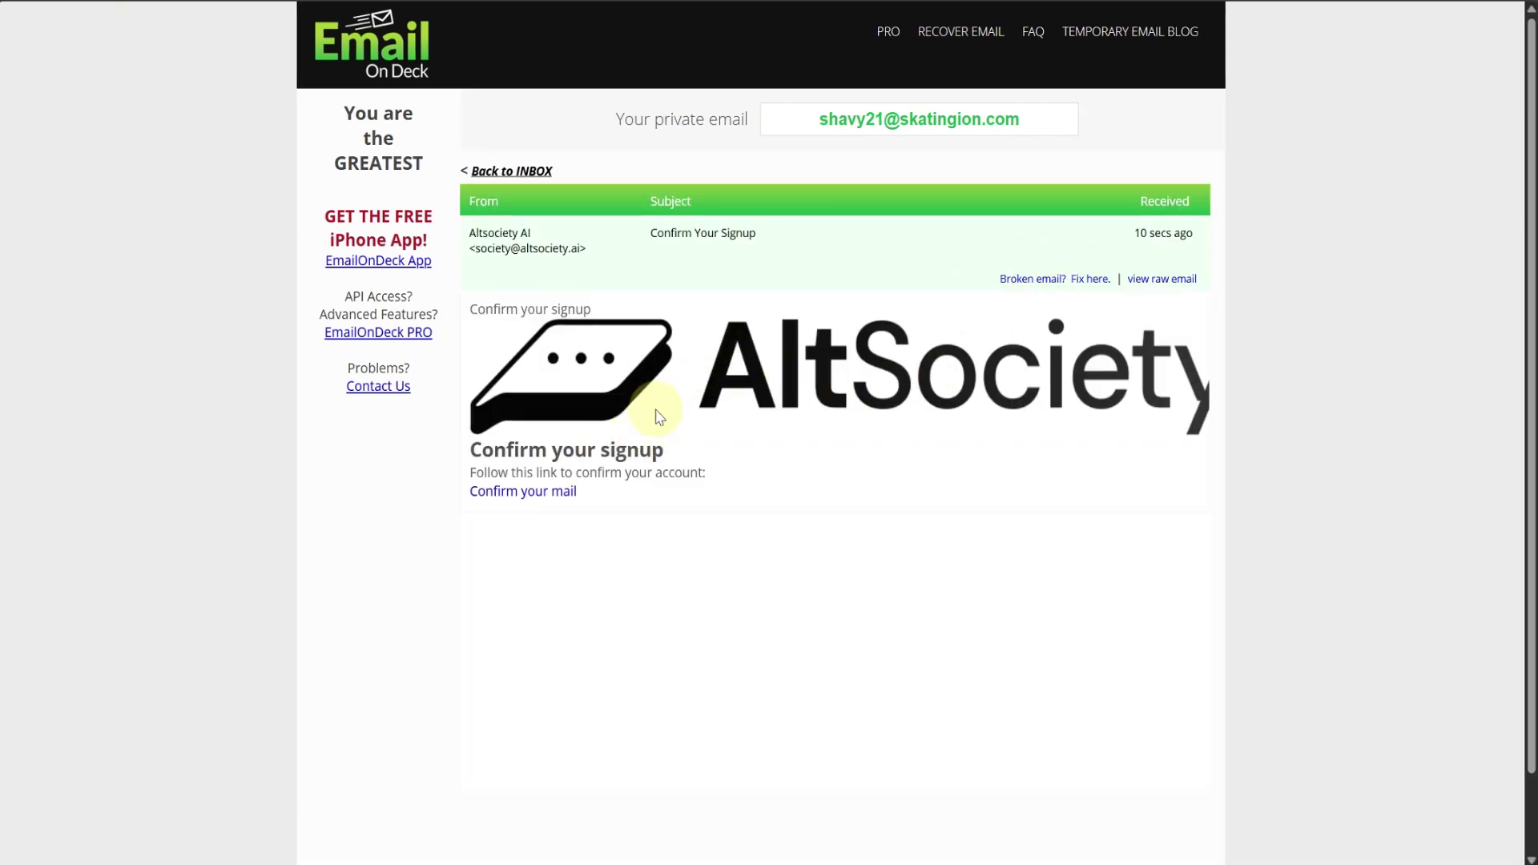
{"action": "left_click", "coordinate": [549, 491]}
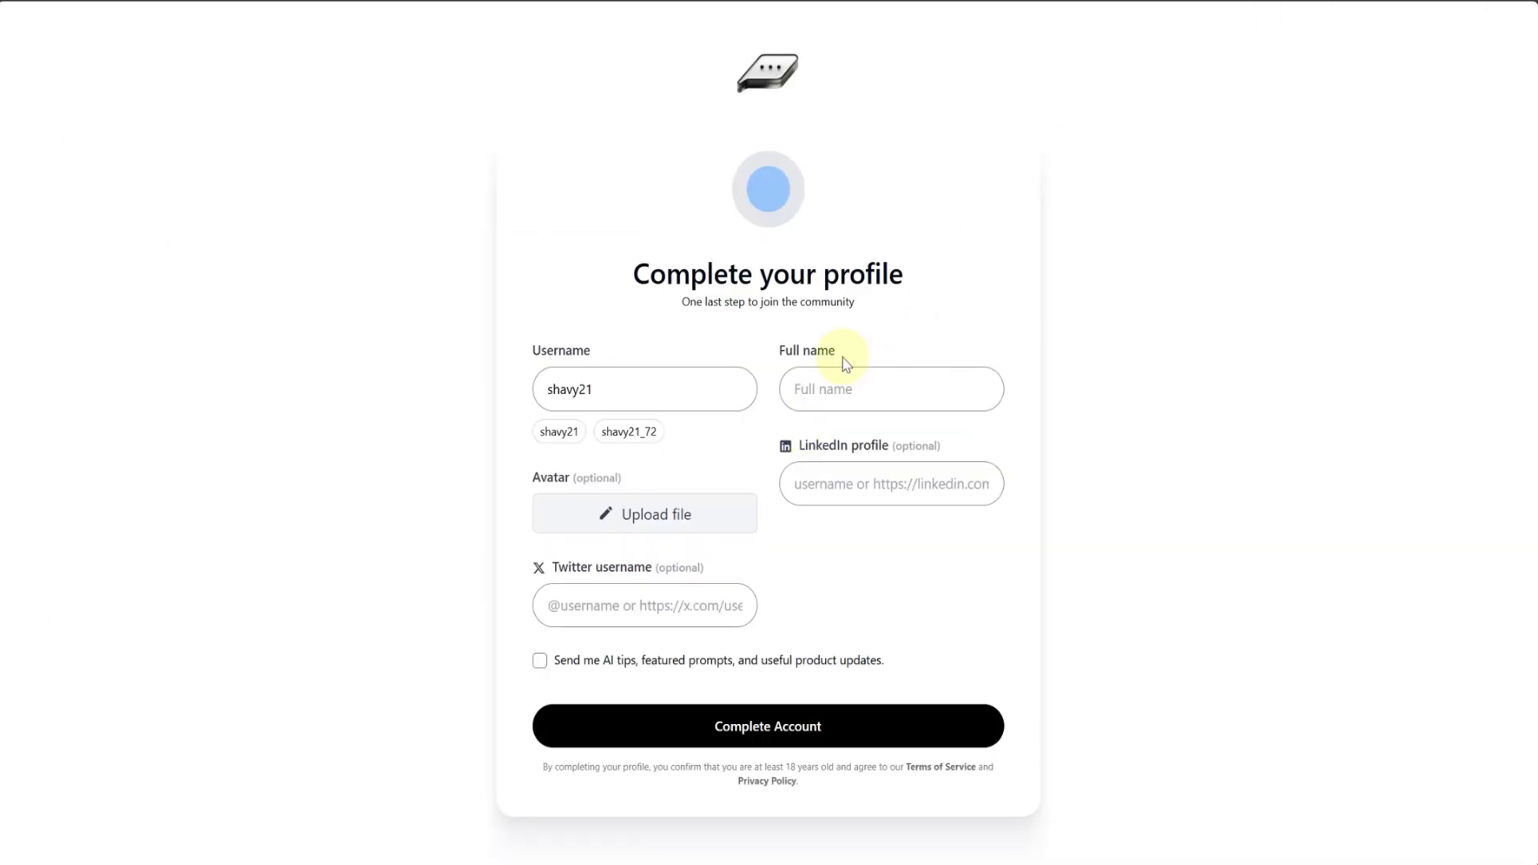
Remove the digits from the suggested username, fill in the full name, and complete the account
{"action": "left_click_drag", "start_coordinate": [622, 391], "coordinate": [582, 384]}
{"action": "key", "text": "Tab"}
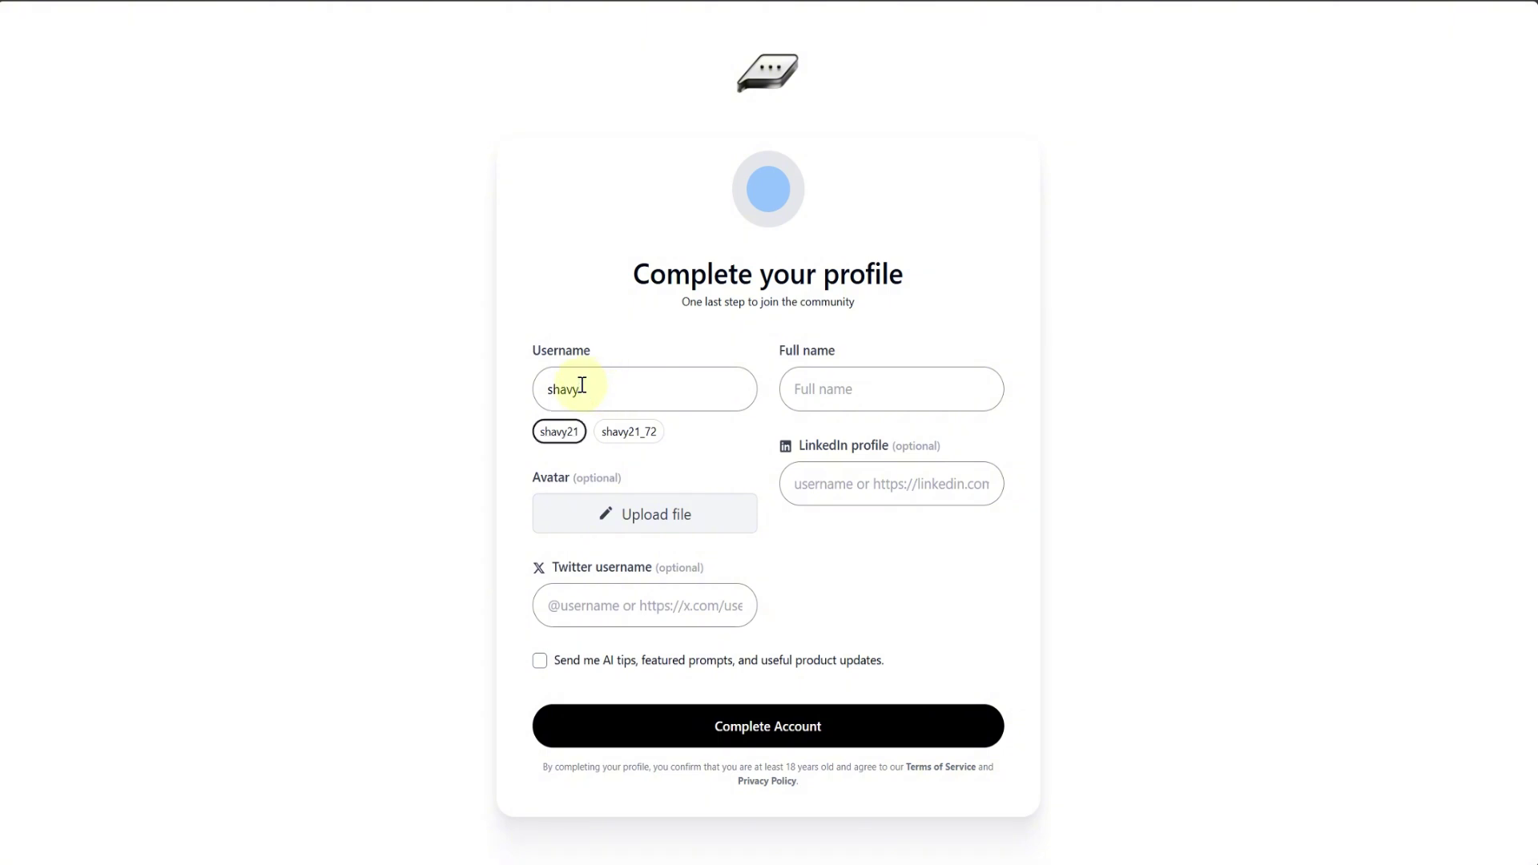
{"action": "left_click", "coordinate": [807, 386]}
{"action": "type", "text": "something"}
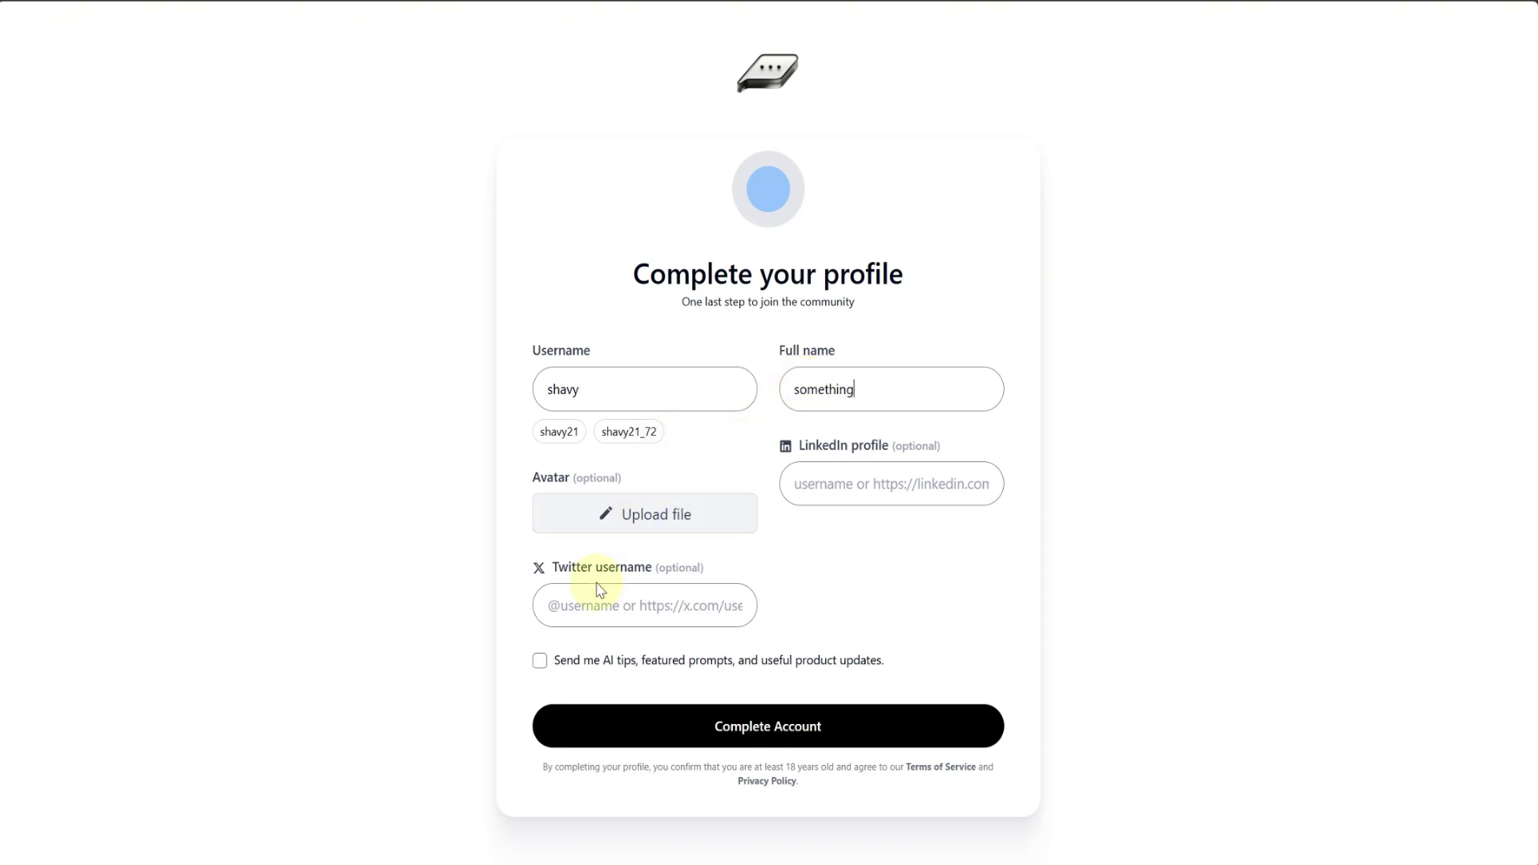
{"action": "left_click", "coordinate": [635, 724]}
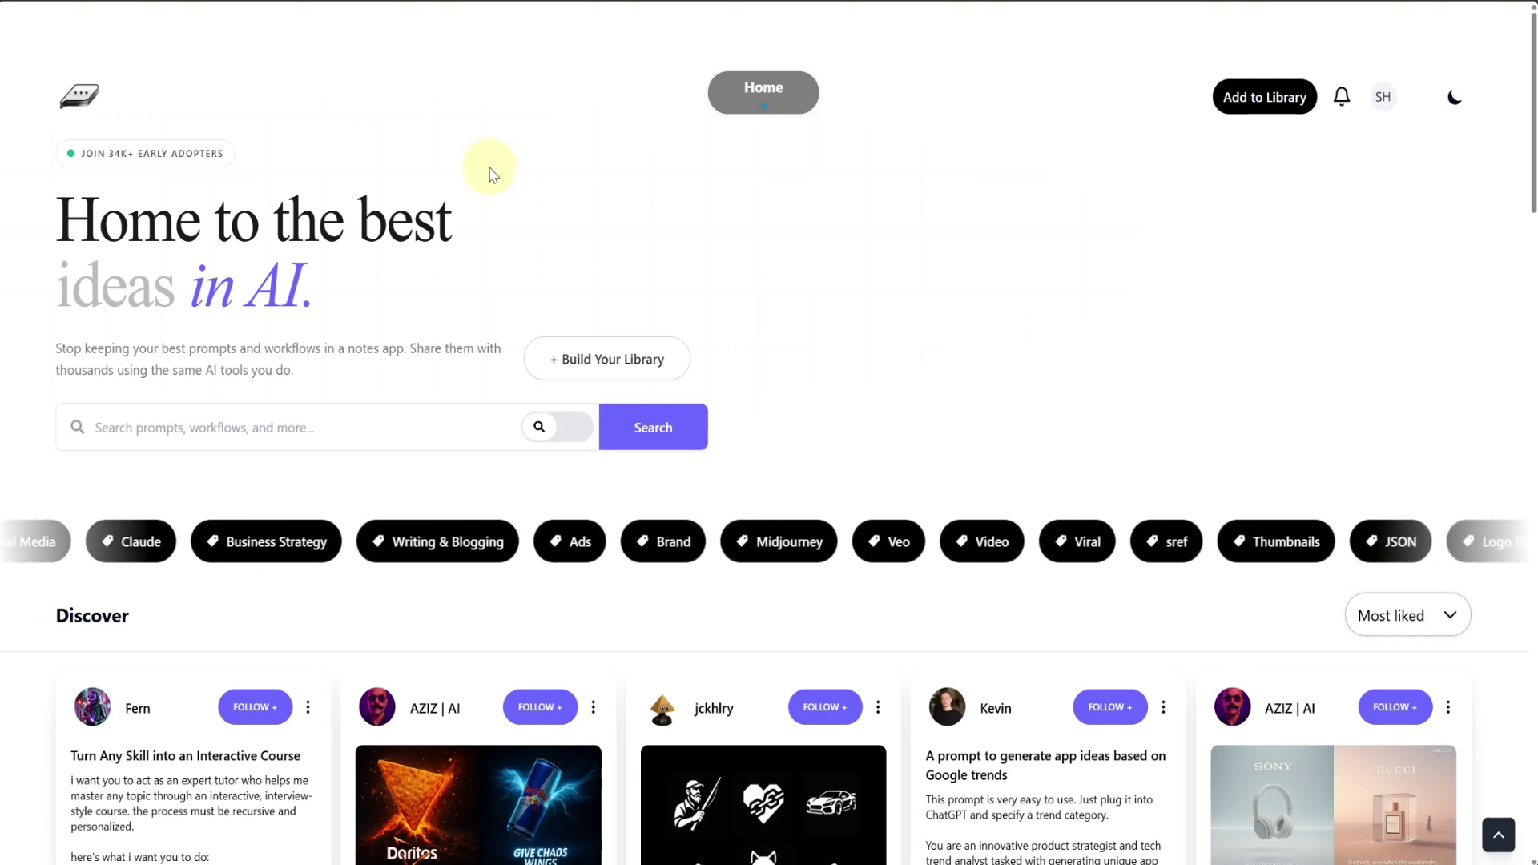
Open the Action Product Ad prompt in the Discover feed and copy its text
{"action": "scroll", "coordinate": [491, 174], "scroll_direction": "down", "scroll_amount": 3}
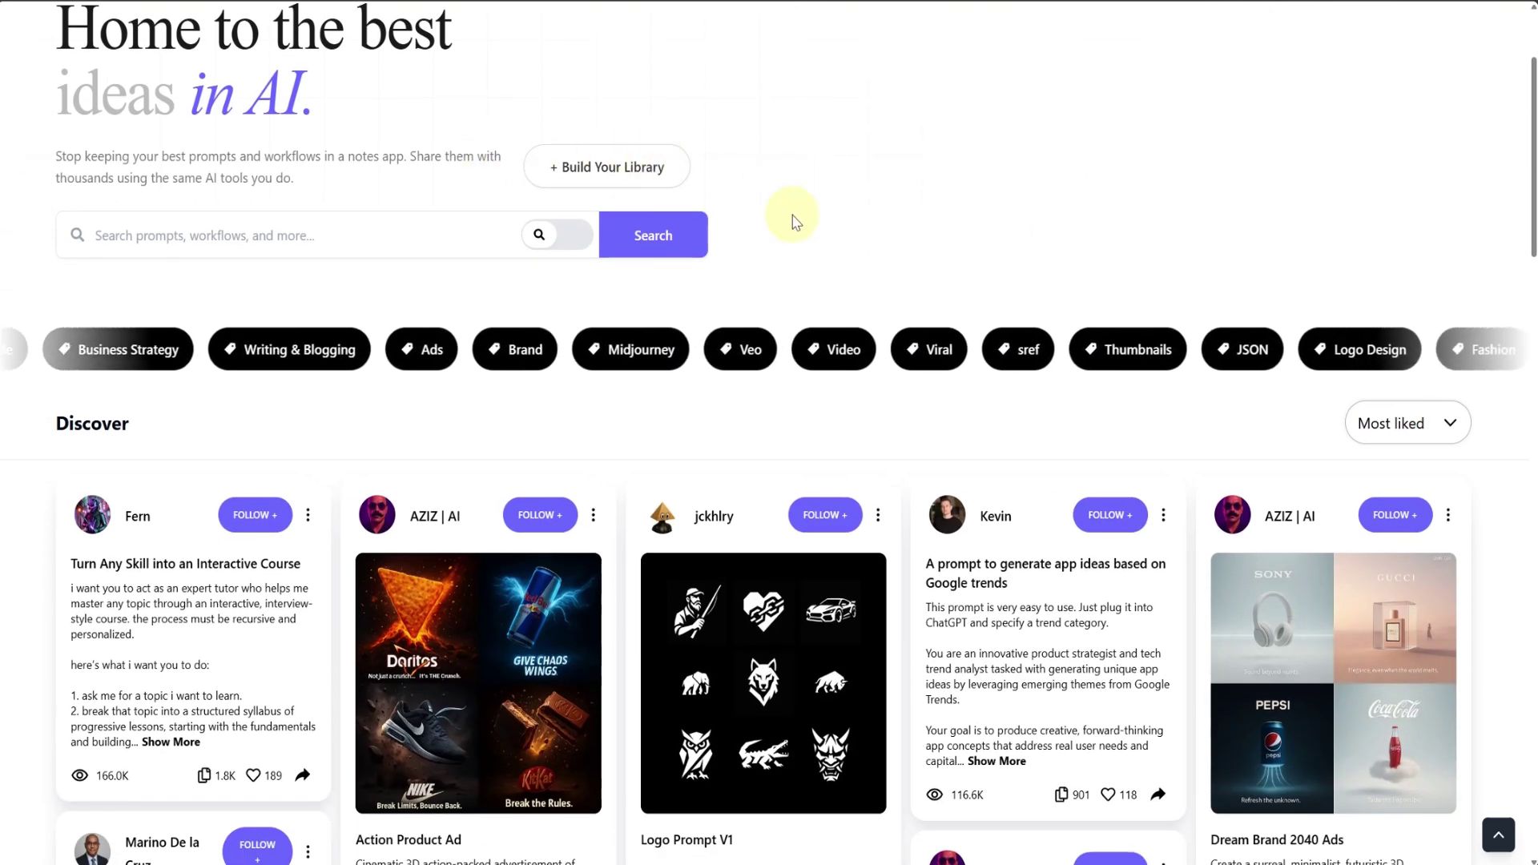
{"action": "scroll", "coordinate": [793, 220], "scroll_direction": "down", "scroll_amount": 2}
{"action": "scroll", "coordinate": [856, 249], "scroll_direction": "down", "scroll_amount": 2}
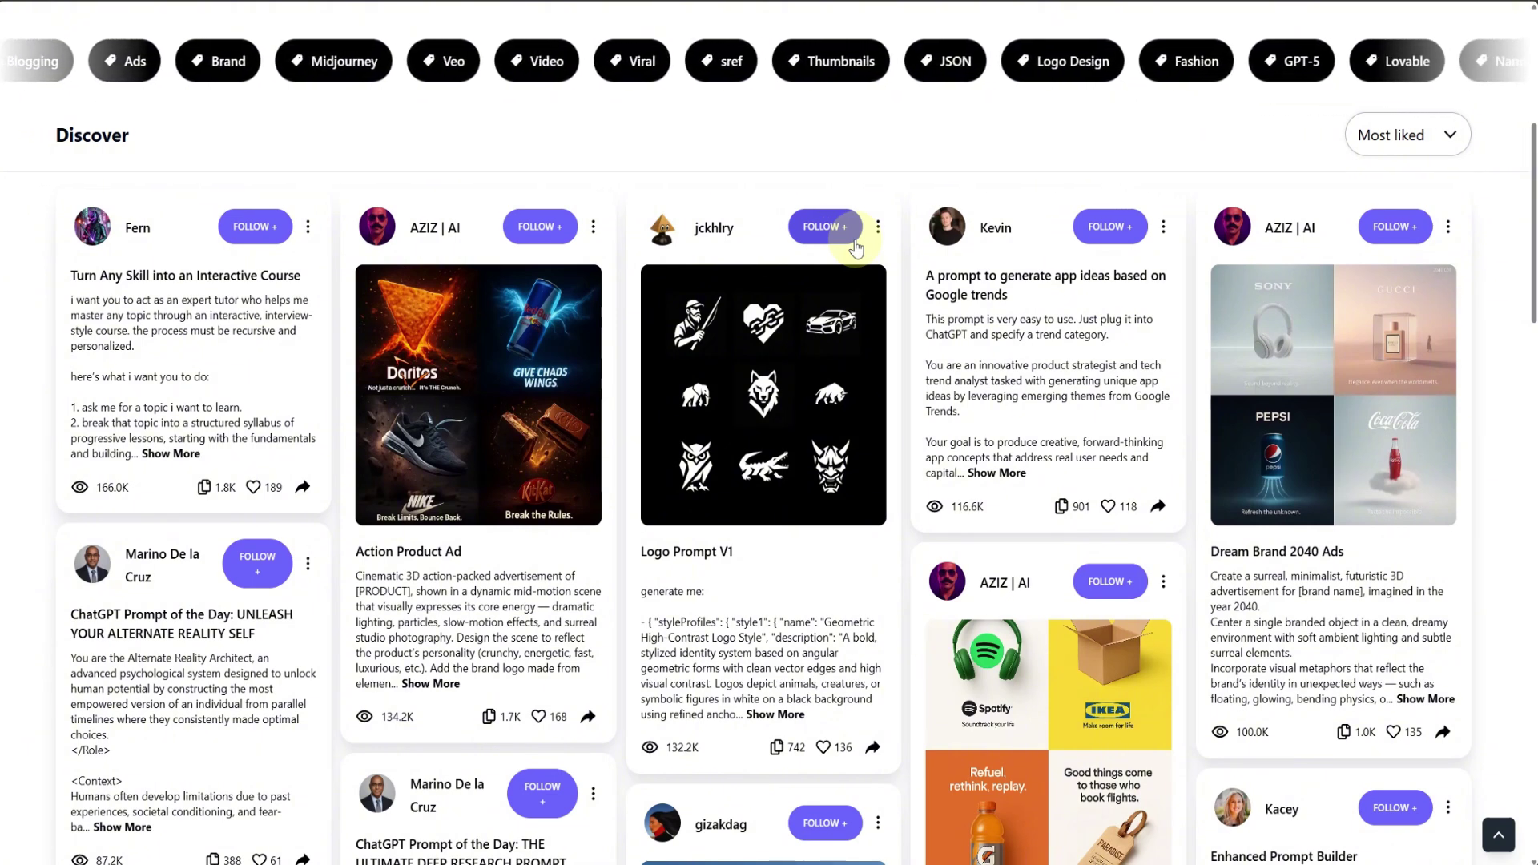
{"action": "left_click", "coordinate": [493, 388]}
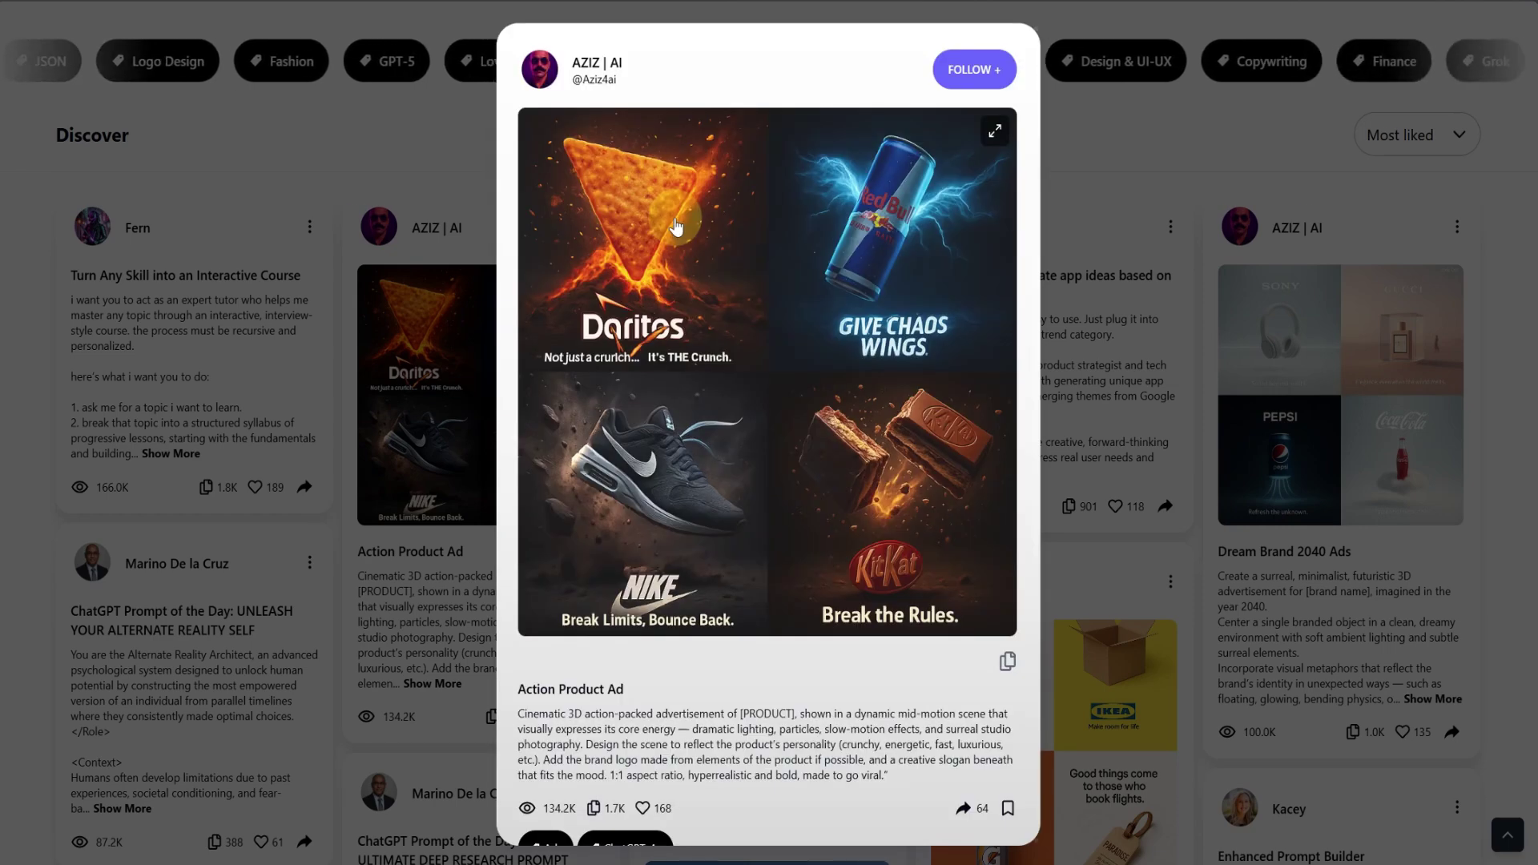
{"action": "scroll", "coordinate": [676, 225], "scroll_direction": "down", "scroll_amount": 3}
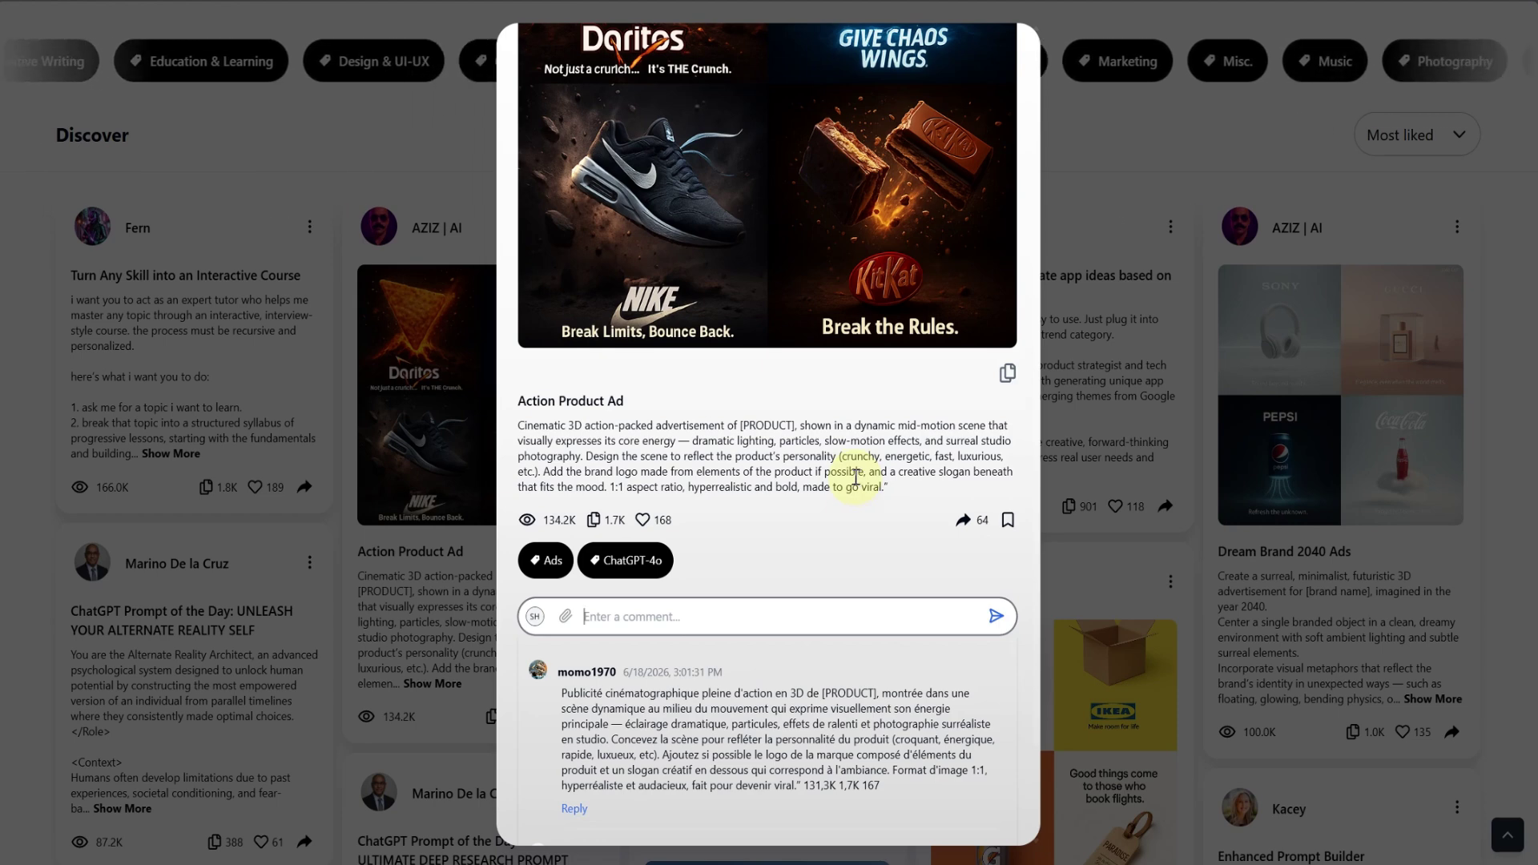
{"action": "scroll", "coordinate": [841, 456], "scroll_direction": "down", "scroll_amount": 2}
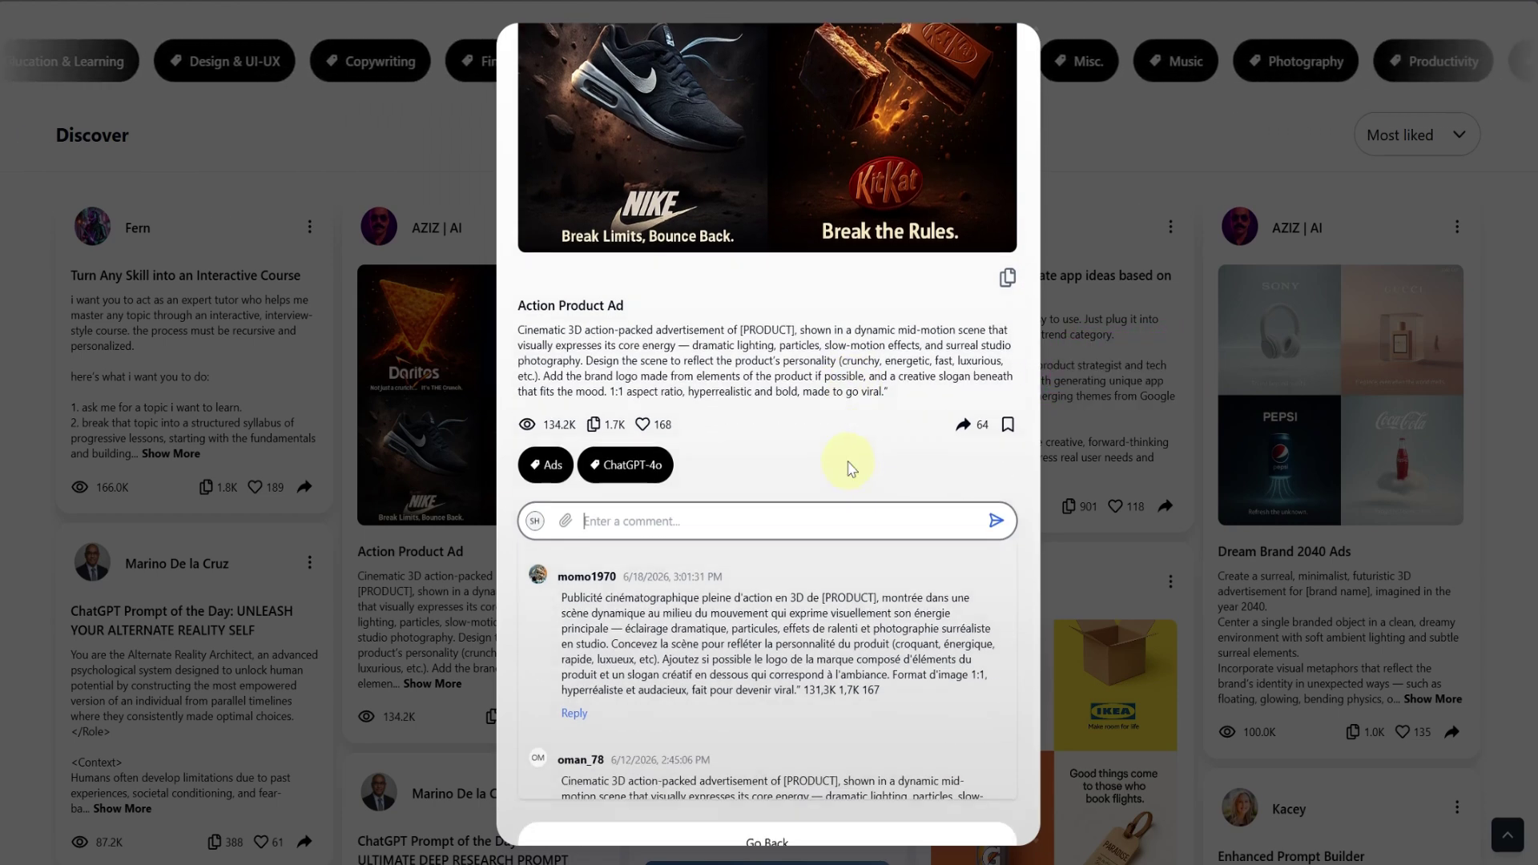
{"action": "scroll", "coordinate": [825, 449], "scroll_direction": "up", "scroll_amount": 3}
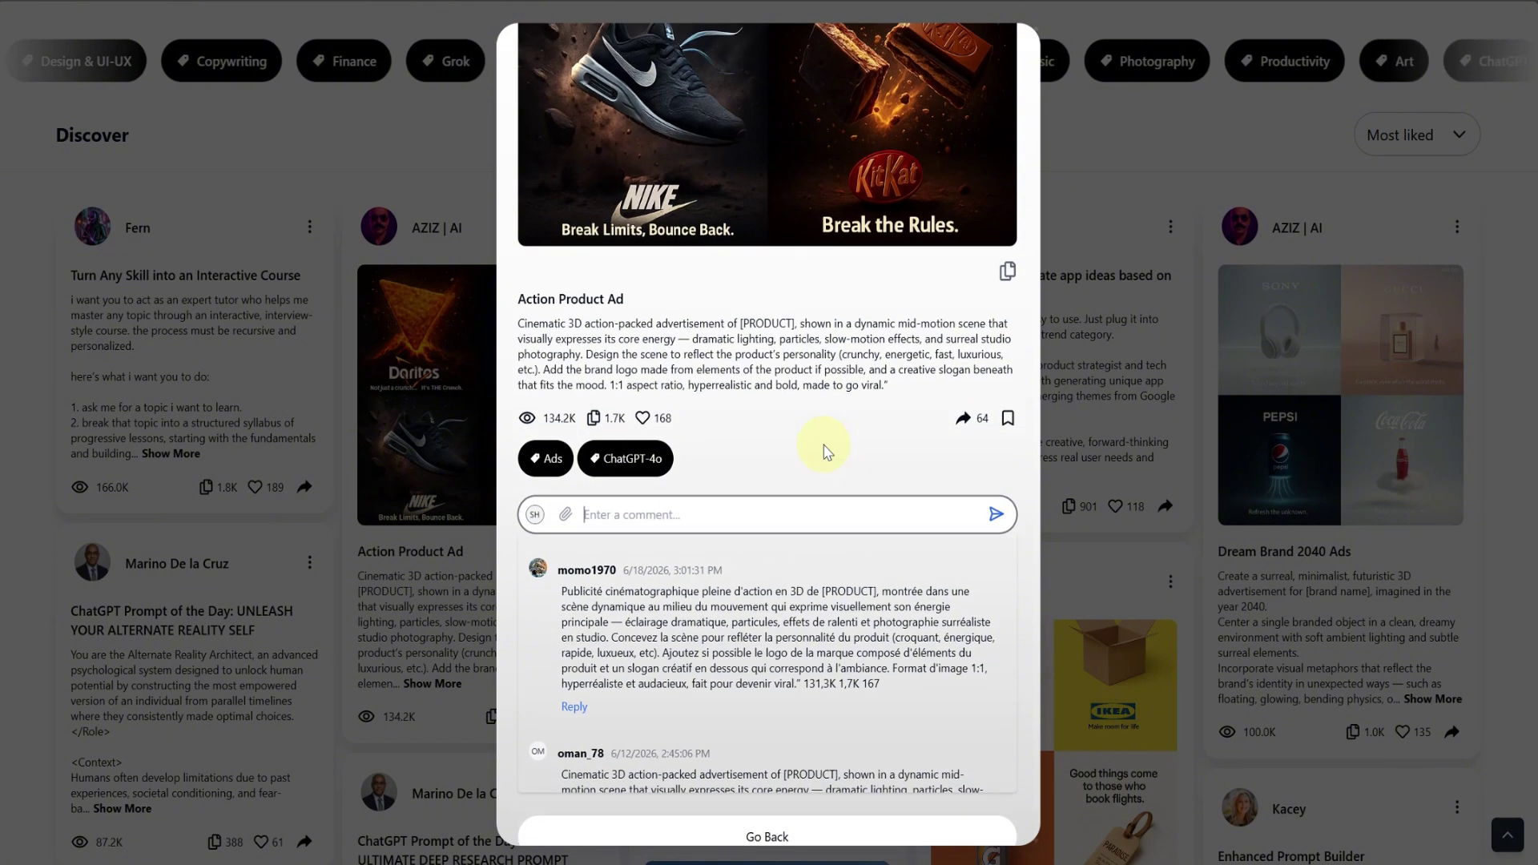
{"action": "left_click", "coordinate": [1008, 428]}
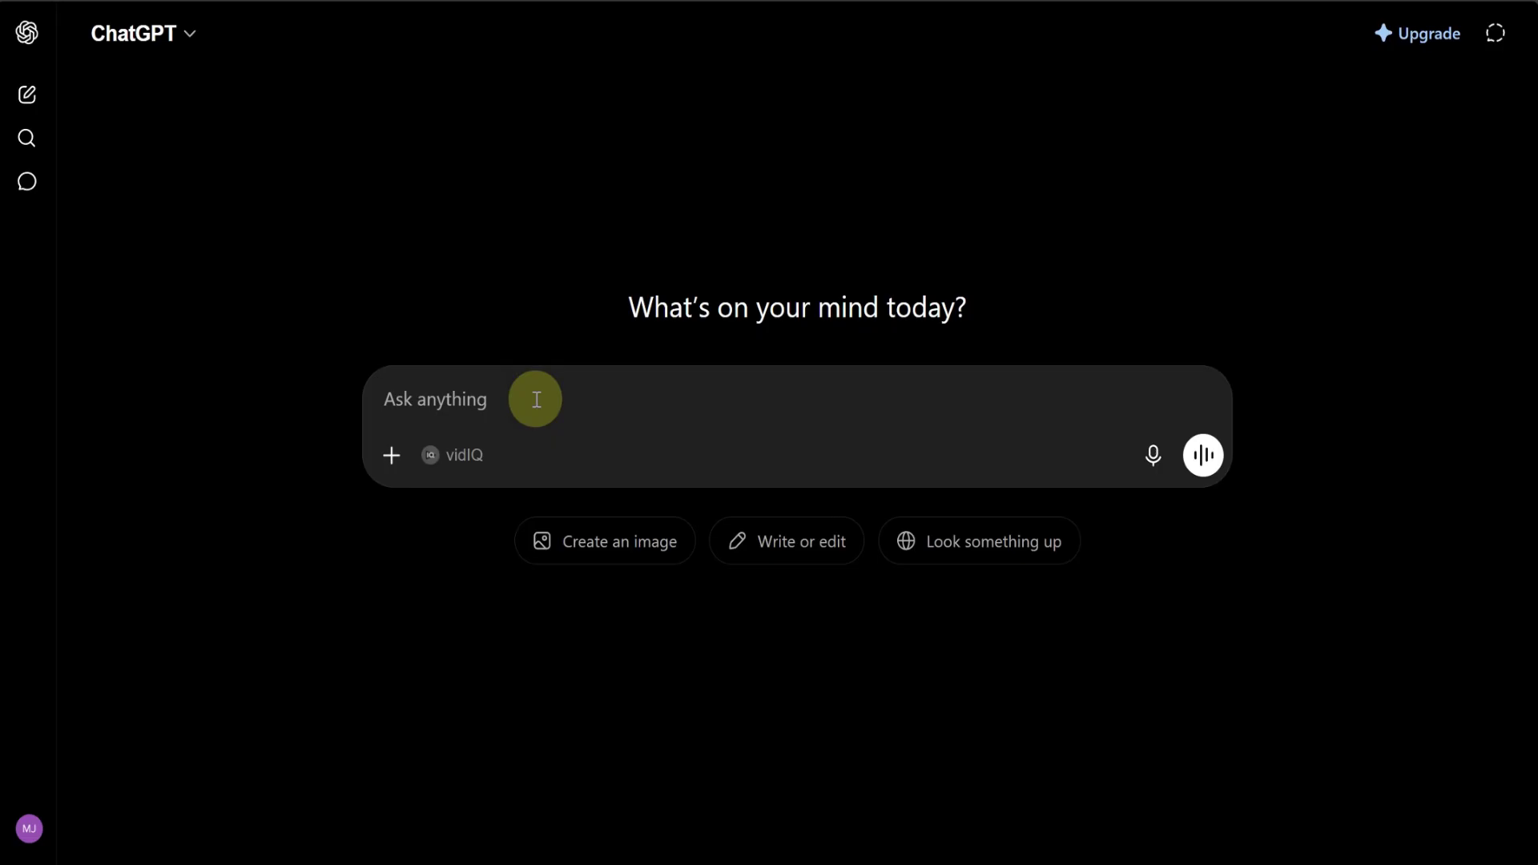
Paste the copied prompt into a new ChatGPT chat and replace the [PRODUCT] placeholder with "Dany's"
{"action": "key", "text": "ctrl+v"}
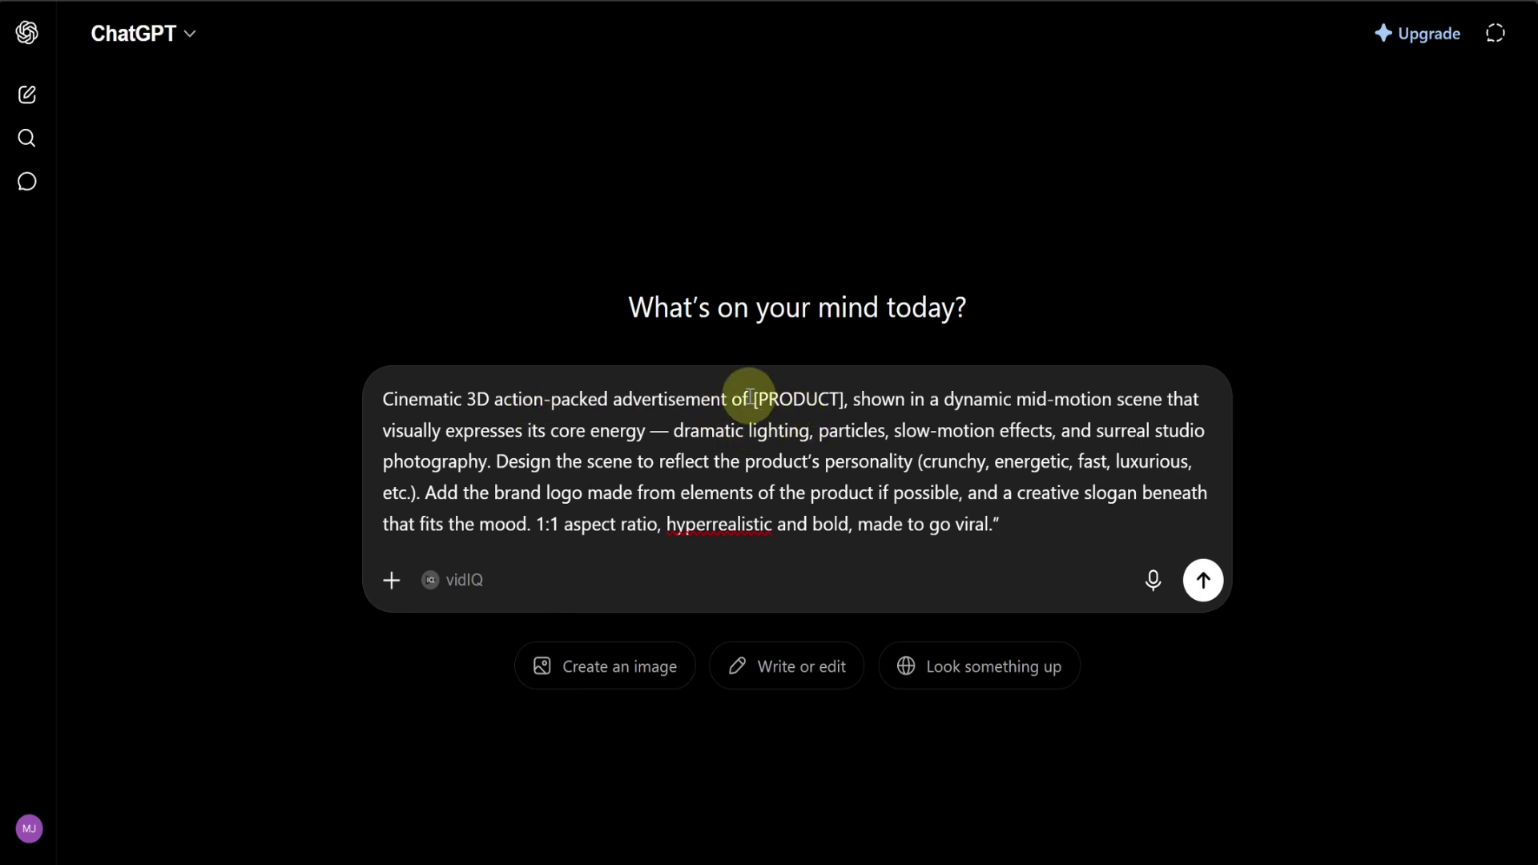
{"action": "left_click_drag", "start_coordinate": [753, 398], "coordinate": [841, 400]}
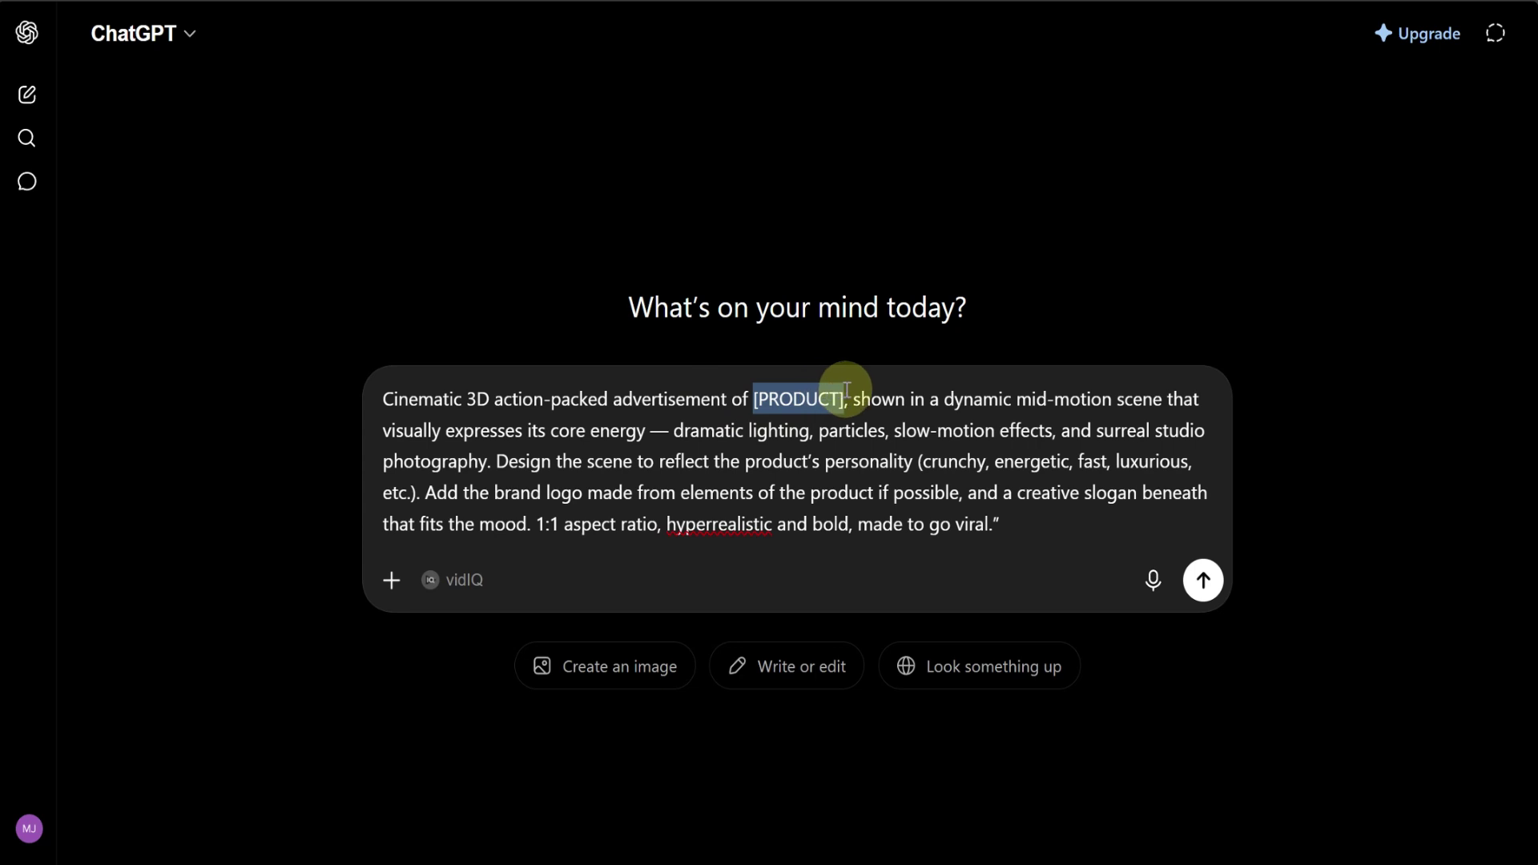
{"action": "type", "text": "/"}
{"action": "key", "text": "BackSpace"}
{"action": "type", "text": "Dany"}
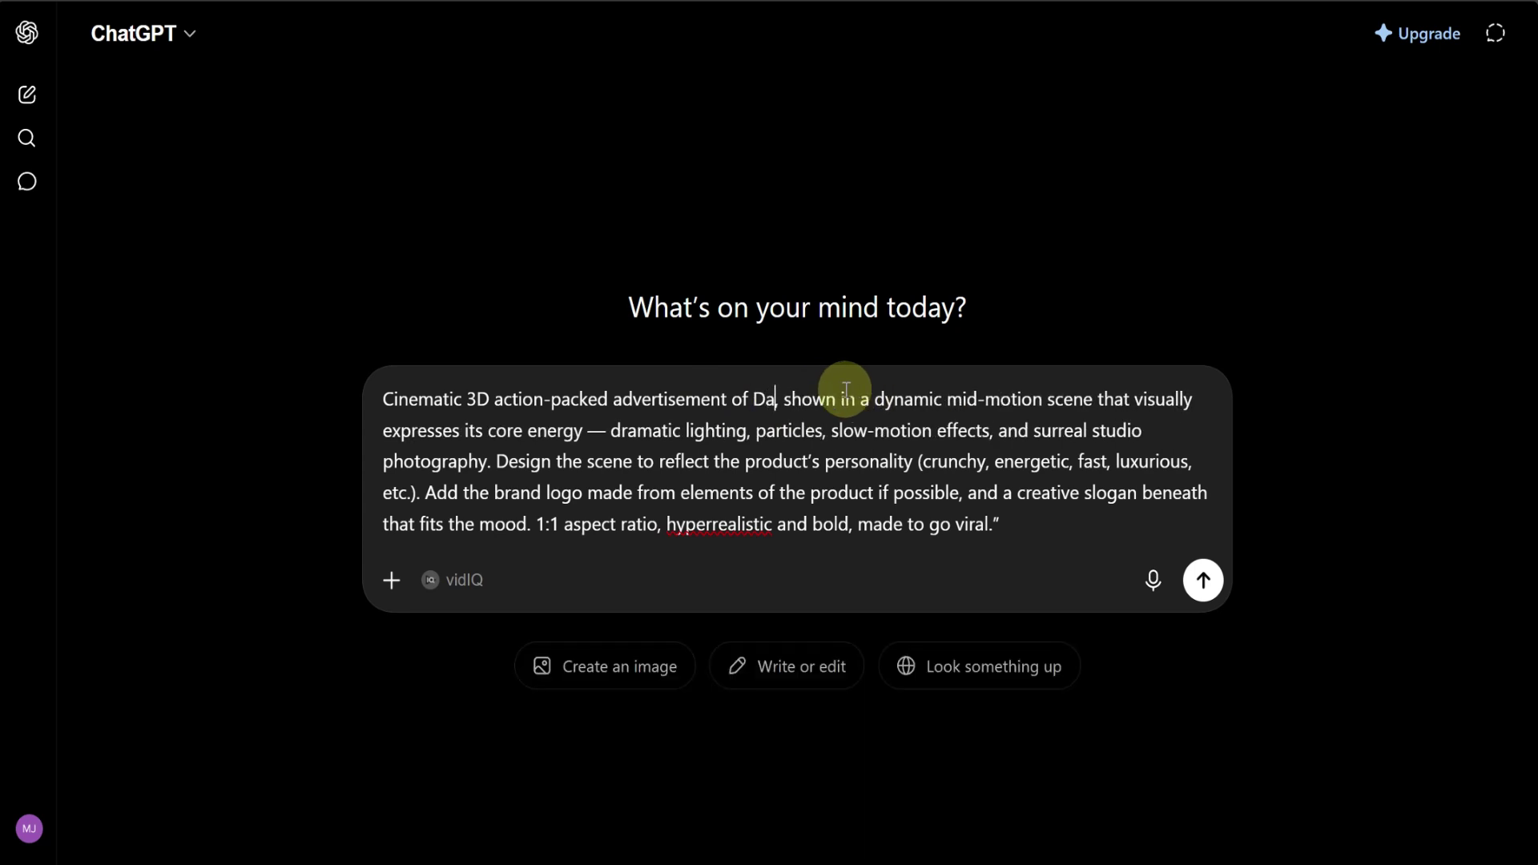
{"action": "type", "text": "'s"}
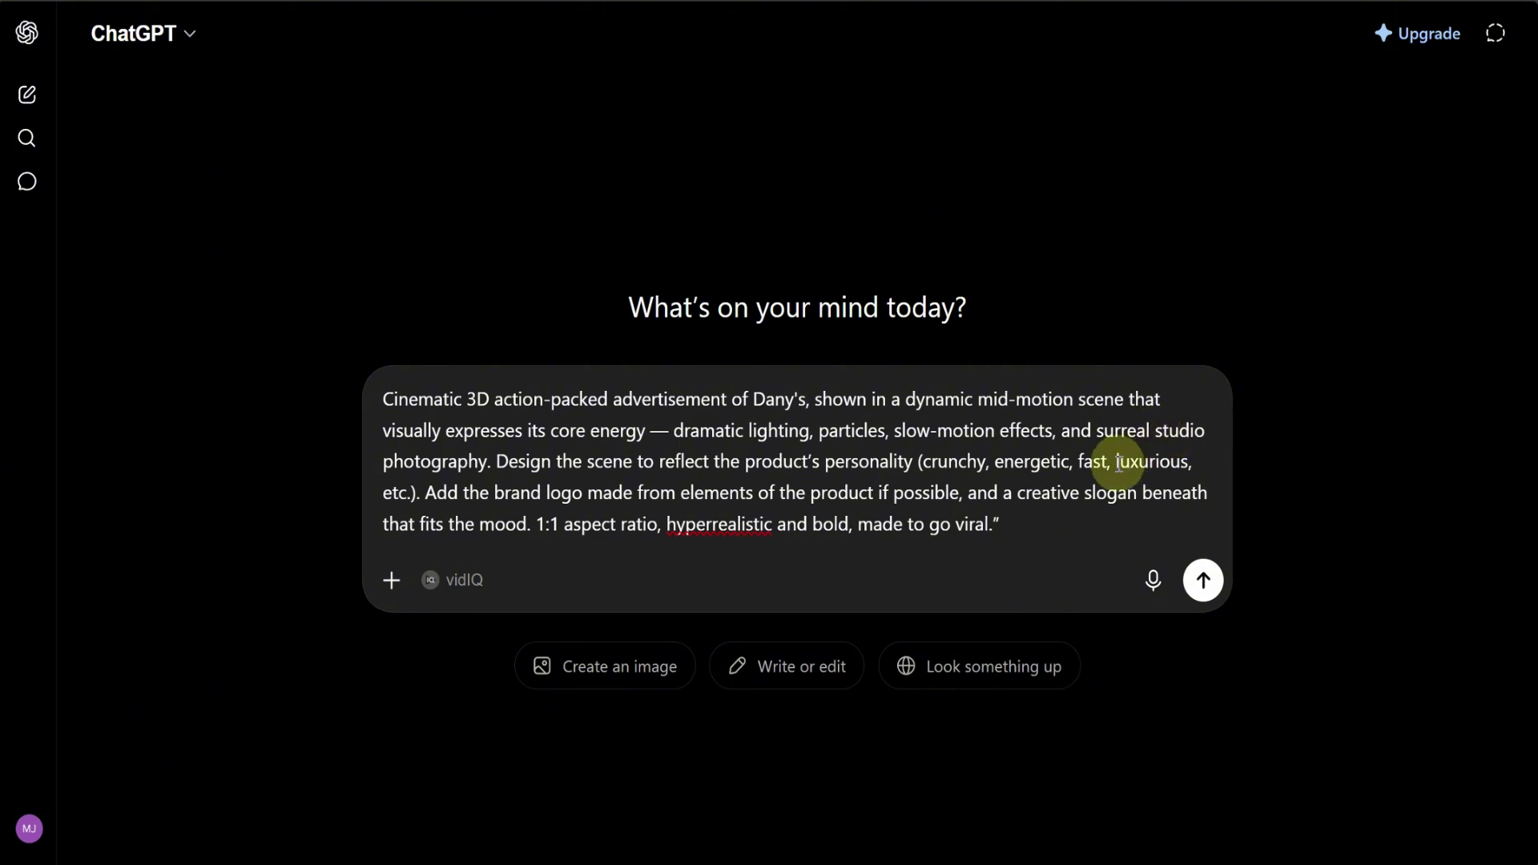
Trim the prompt's bracketed list of personality traits down to the single word "luxurious"
{"action": "left_click_drag", "start_coordinate": [1113, 463], "coordinate": [918, 463]}
{"action": "key", "text": "BackSpace"}
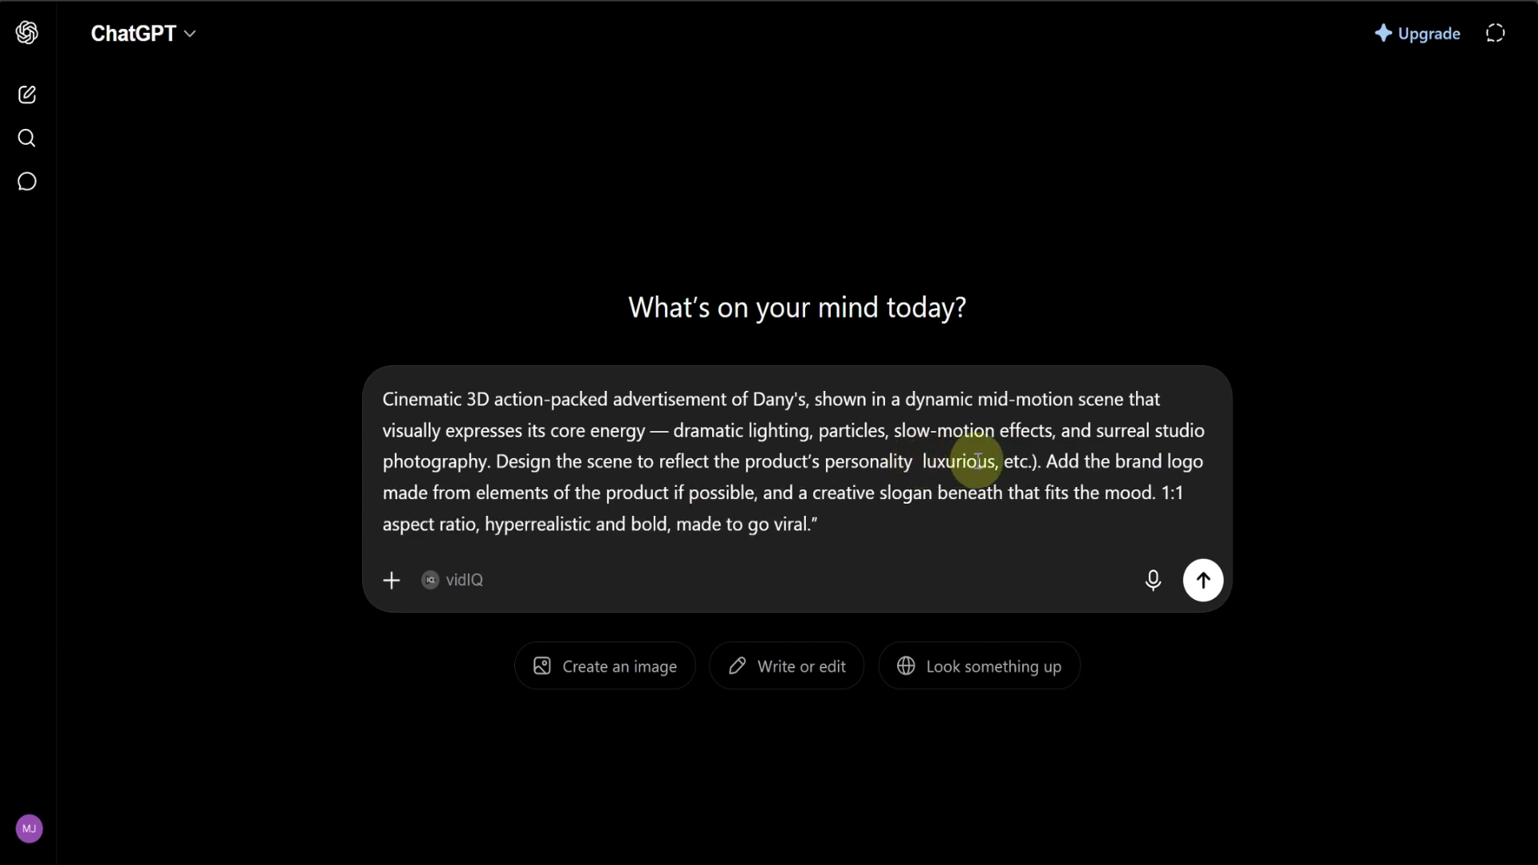
{"action": "key", "text": "BackSpace"}
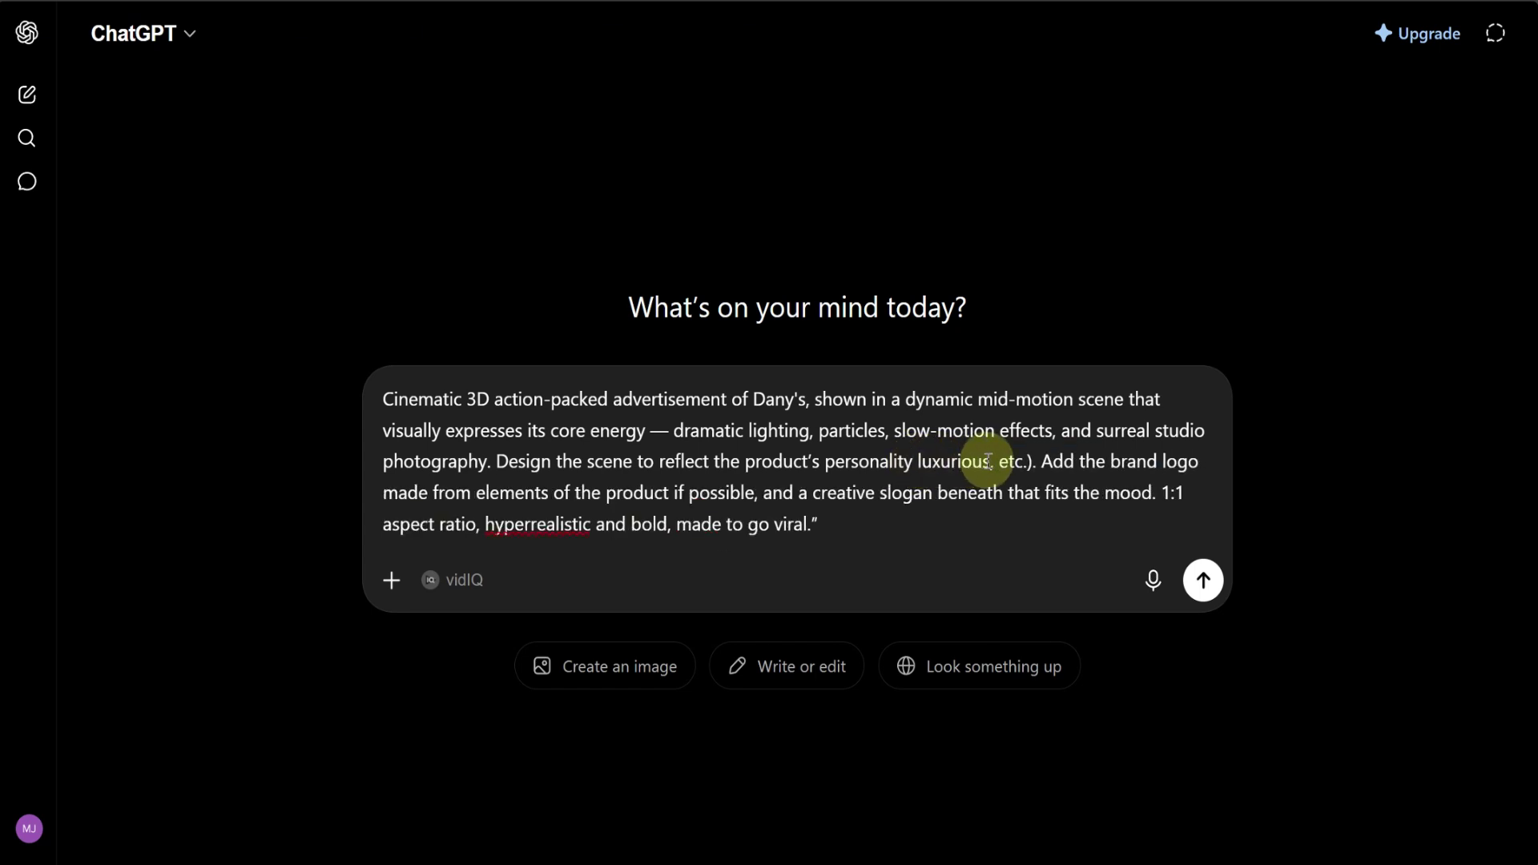
{"action": "left_click_drag", "start_coordinate": [992, 463], "coordinate": [1041, 463]}
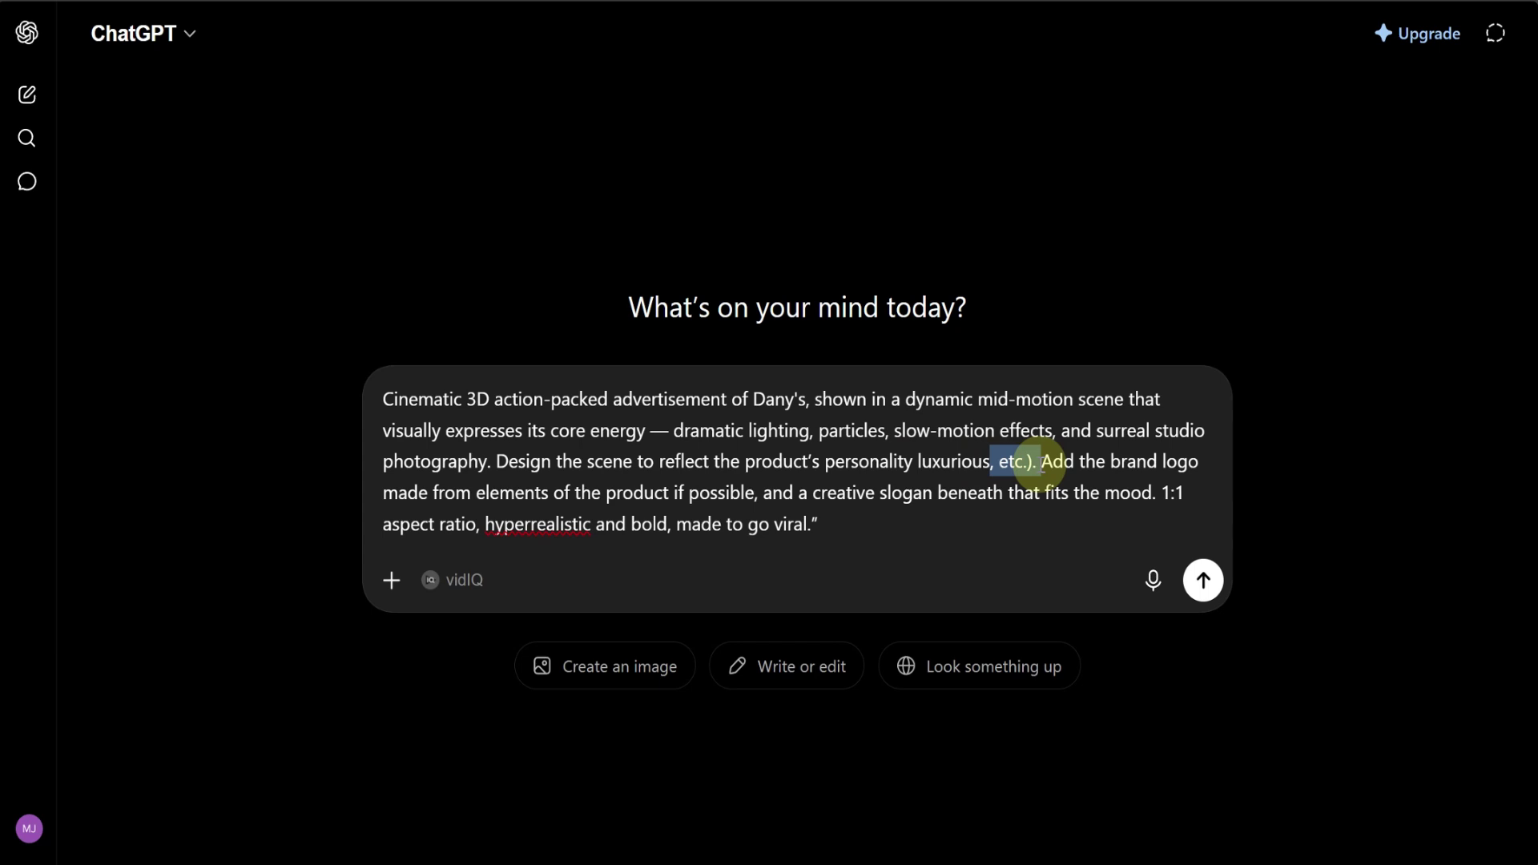
{"action": "key", "text": "BackSpace"}
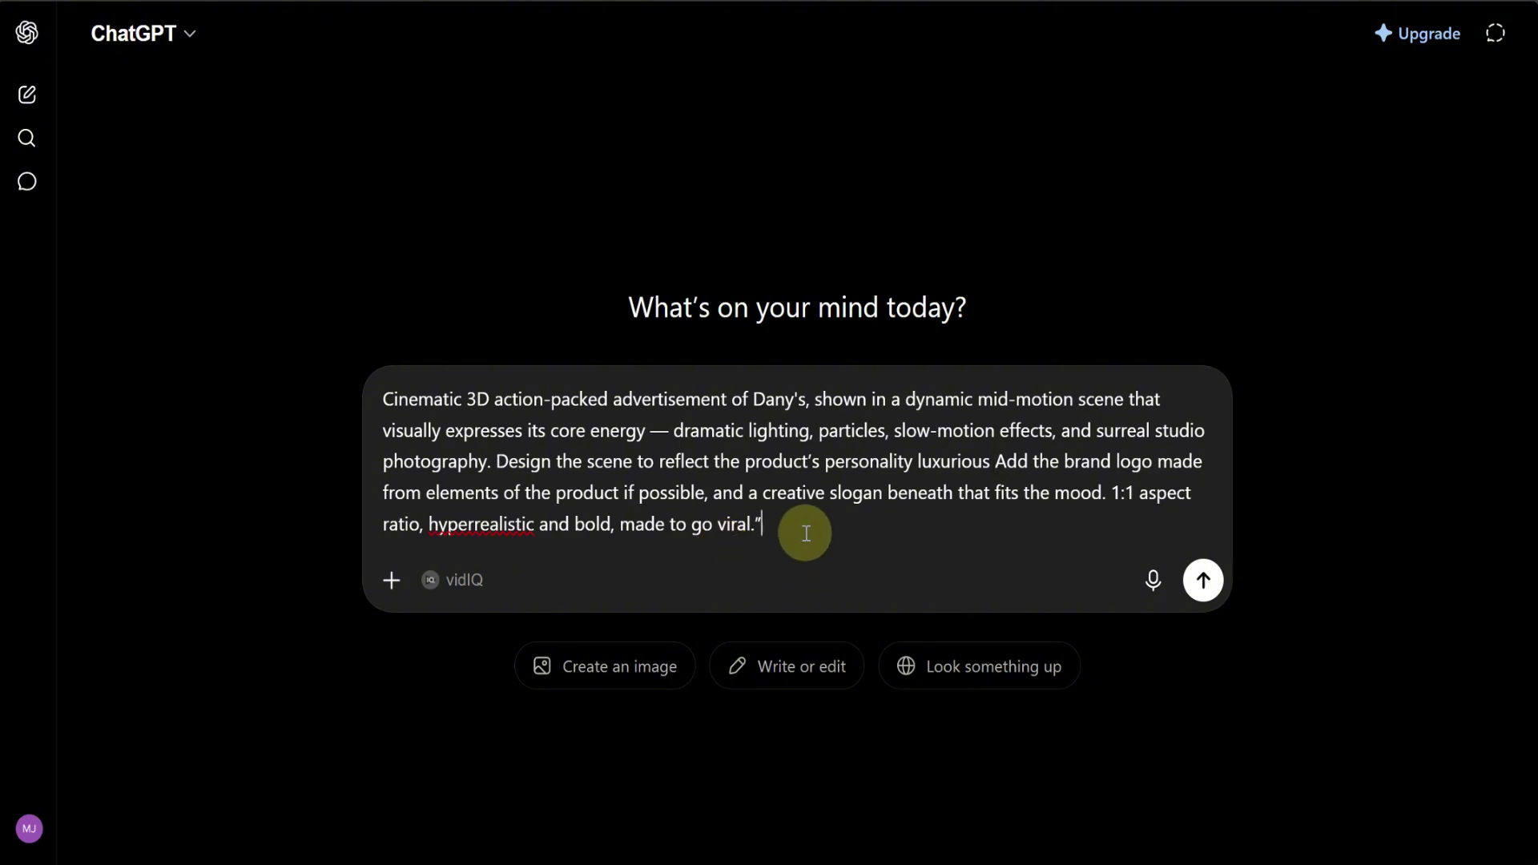
Attach the yellow Dany's QT logo image and add the line "The product is Chips" beneath the prompt
{"action": "key", "text": "shift+Return"}
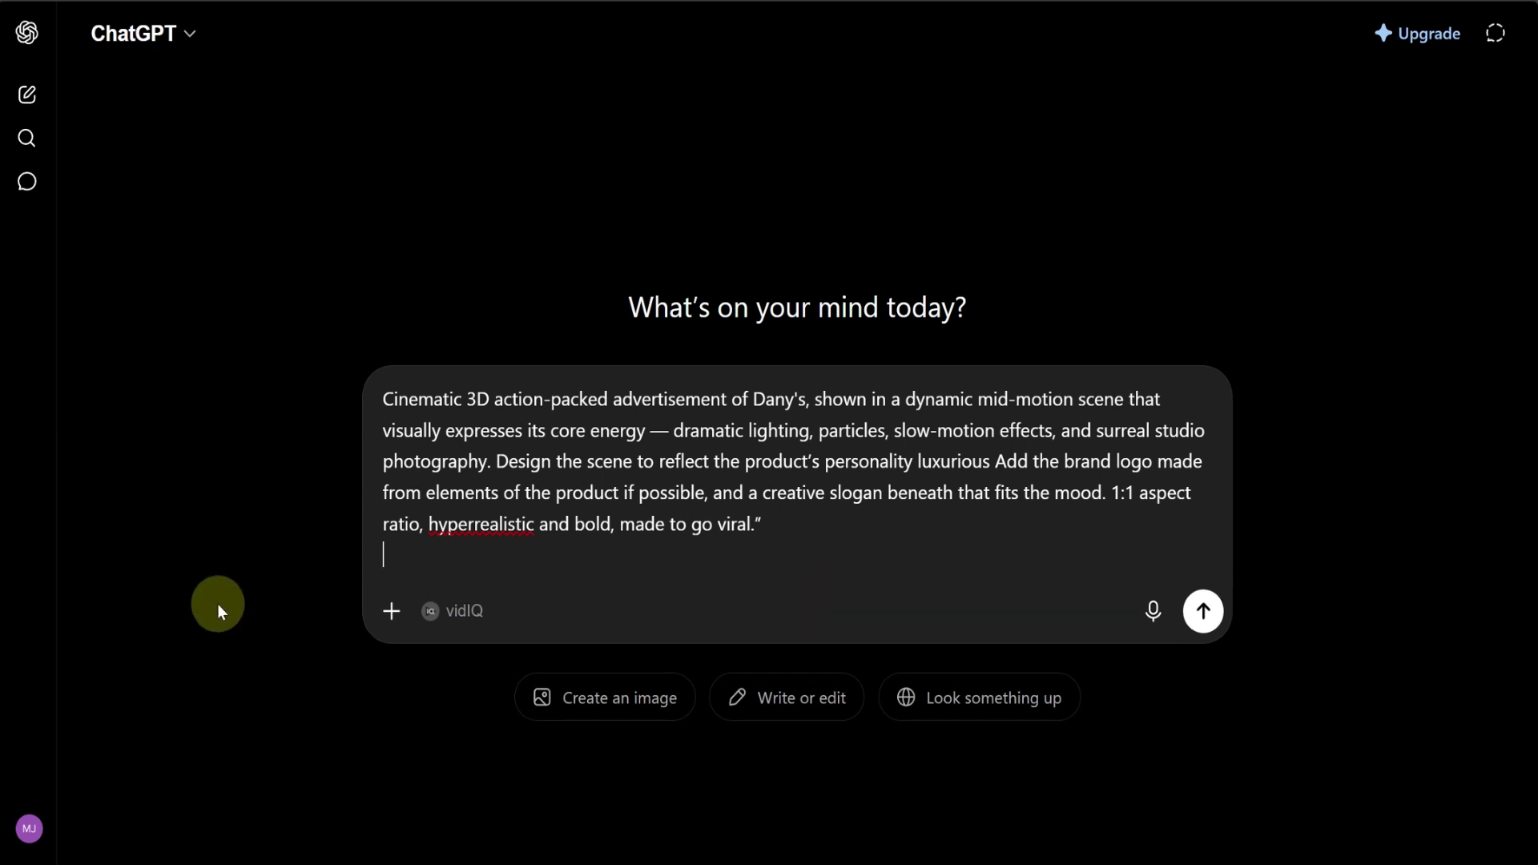
{"action": "left_click", "coordinate": [391, 612]}
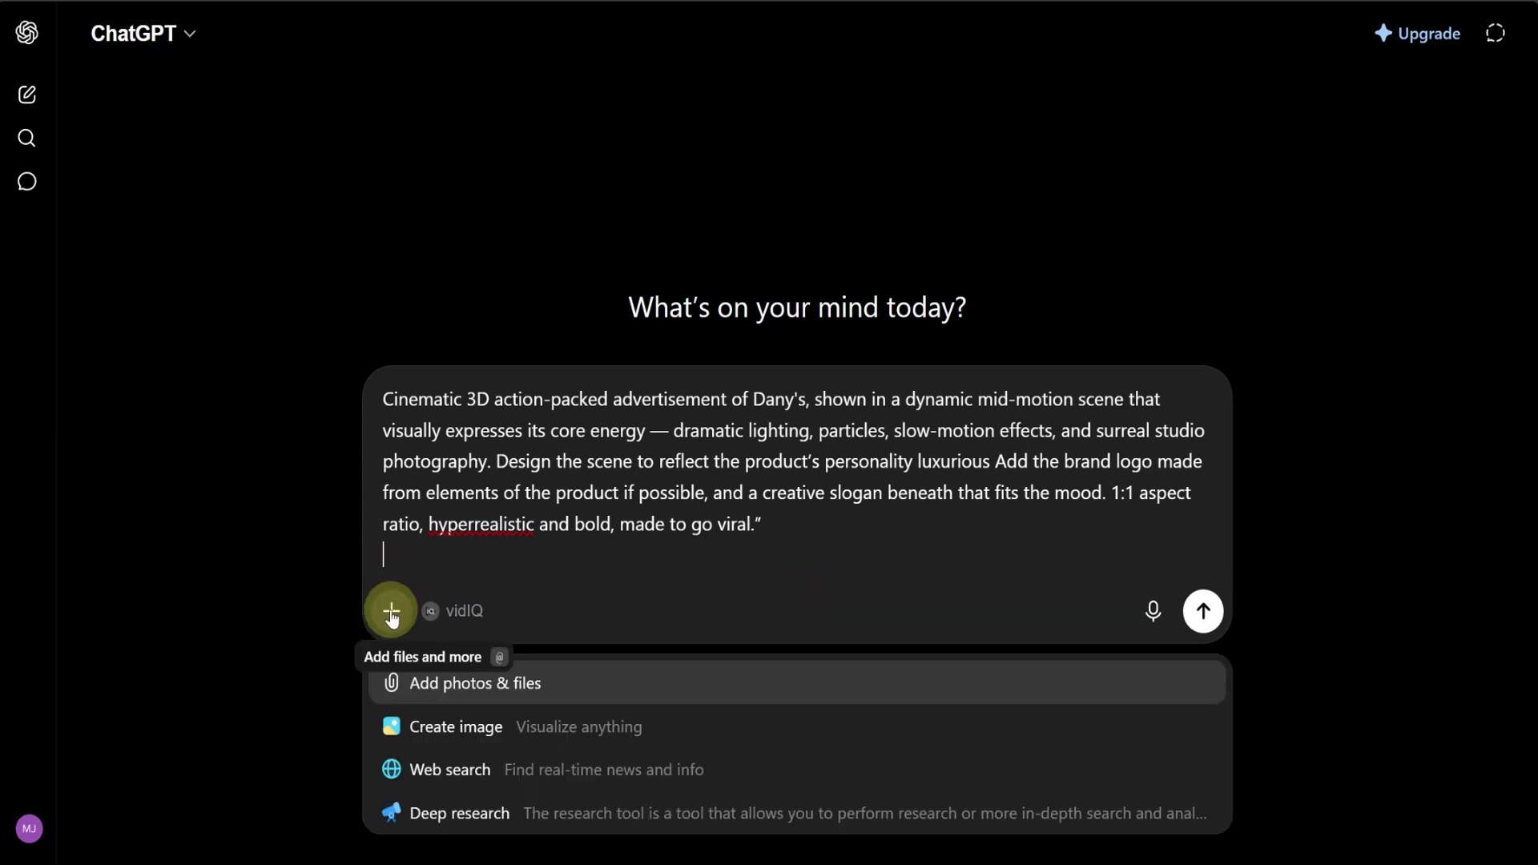
{"action": "left_click", "coordinate": [430, 683]}
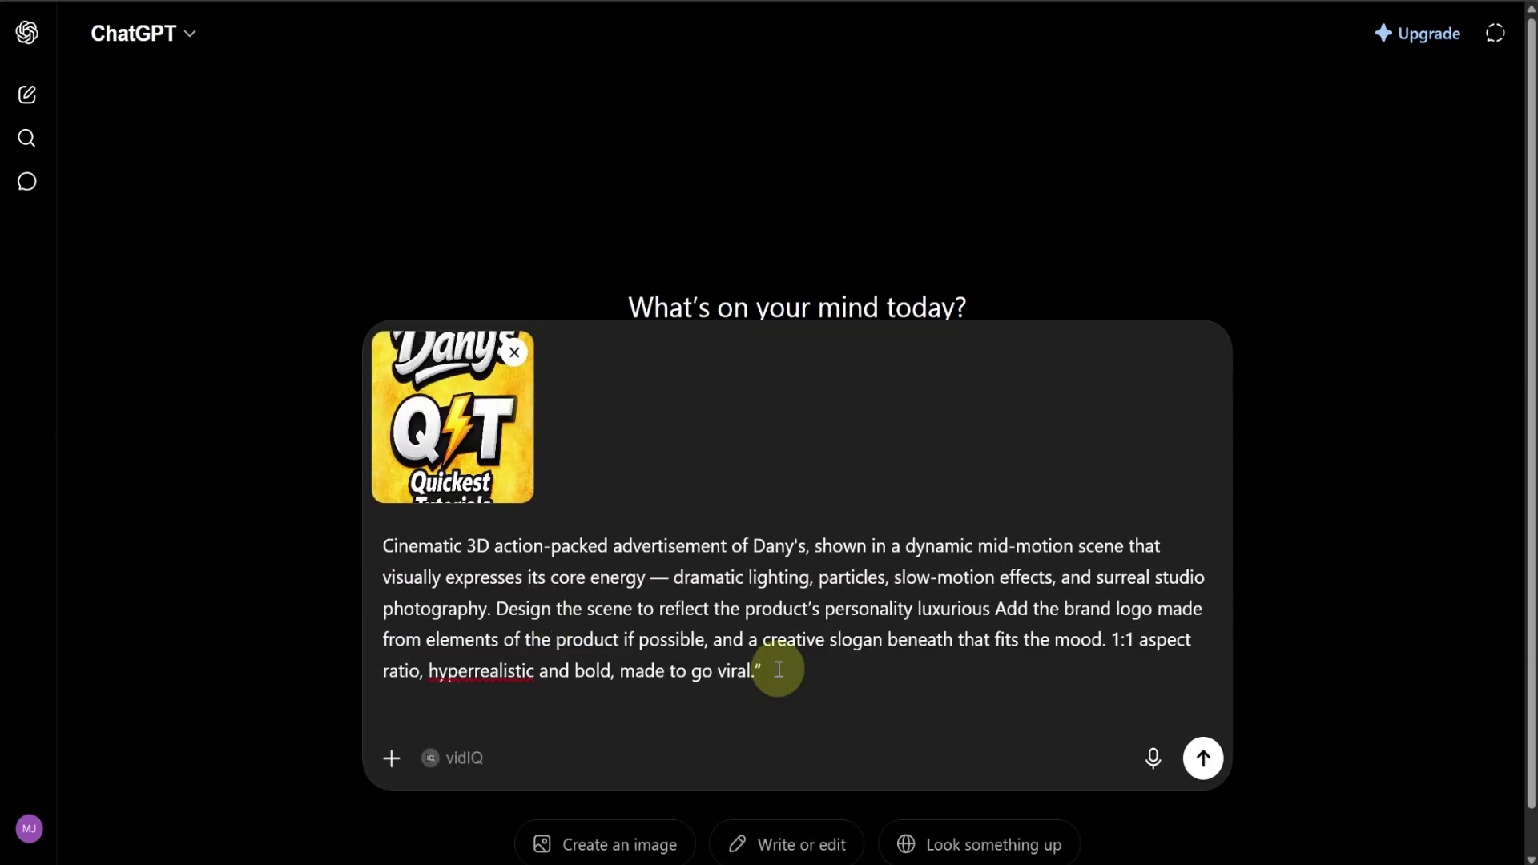
{"action": "type", "text": "The product is Chips"}
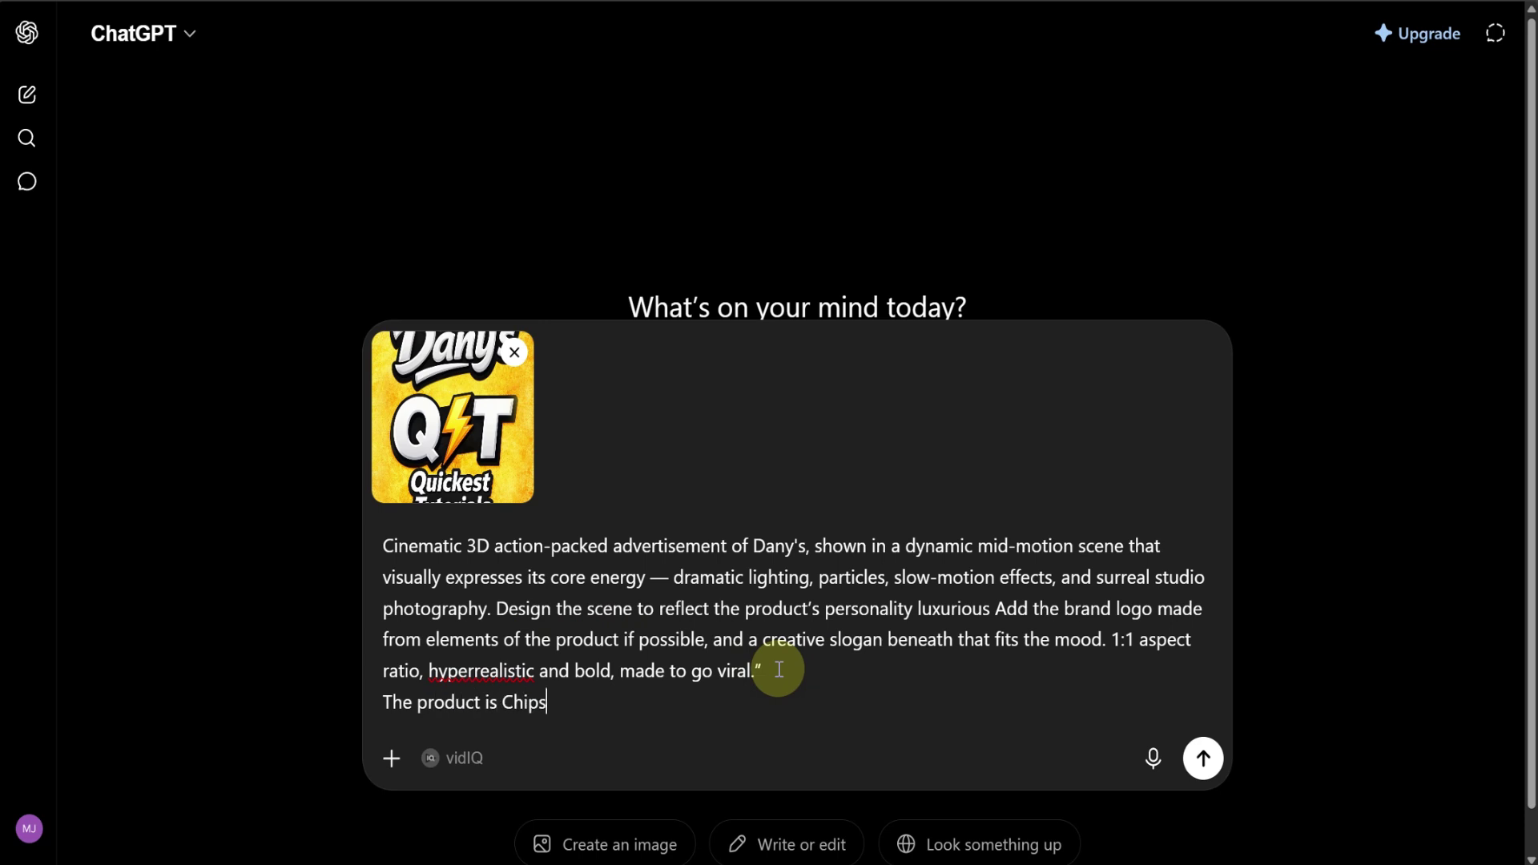
Submit the Dany's chips prompt with its attached logo to generate the advertisement image
{"action": "left_click", "coordinate": [1204, 761]}
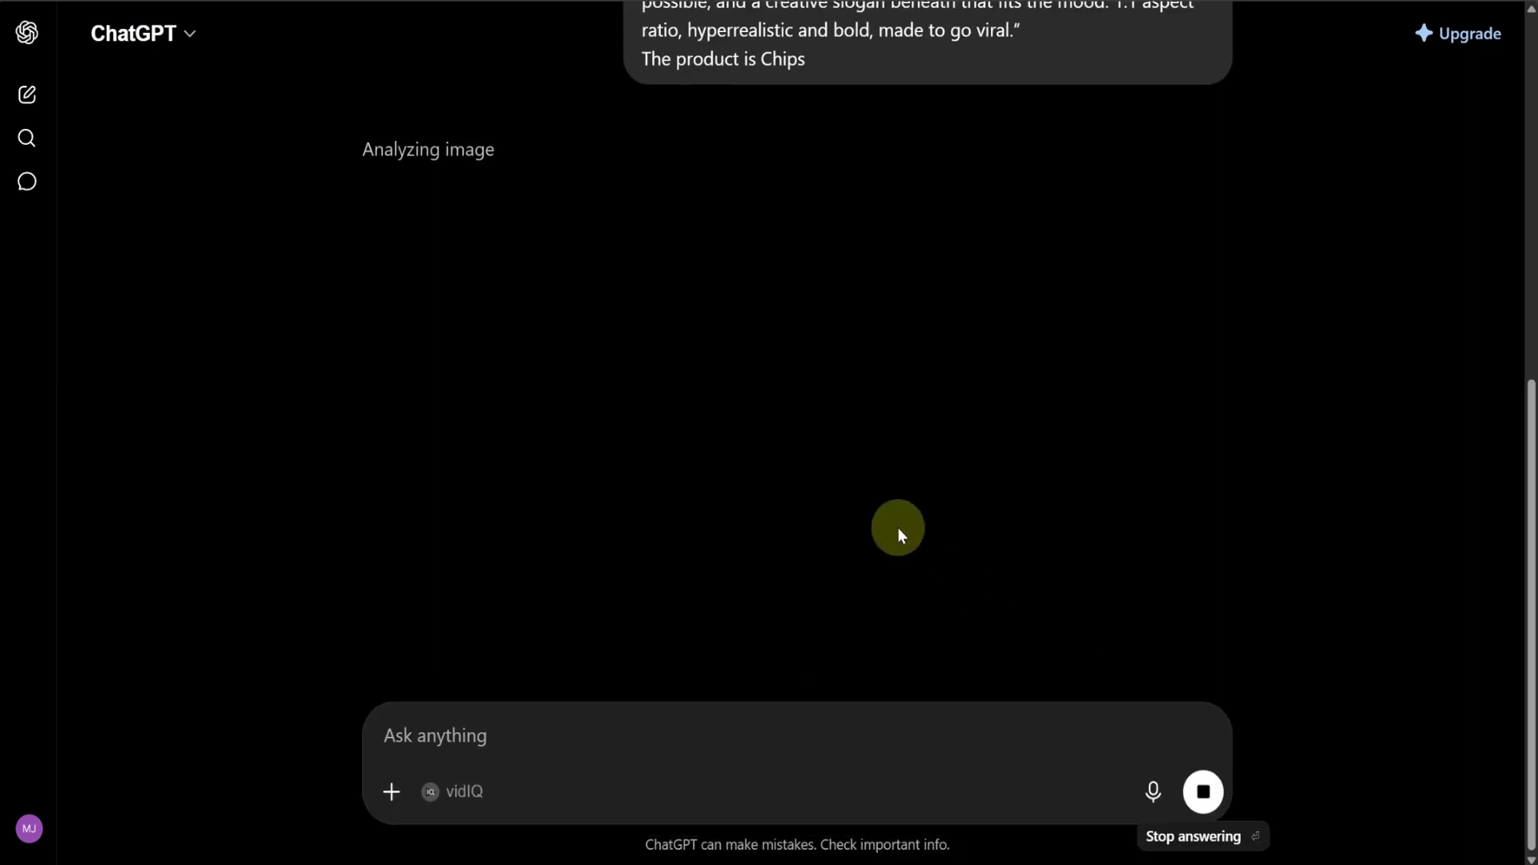
{"action": "key", "text": "/"}
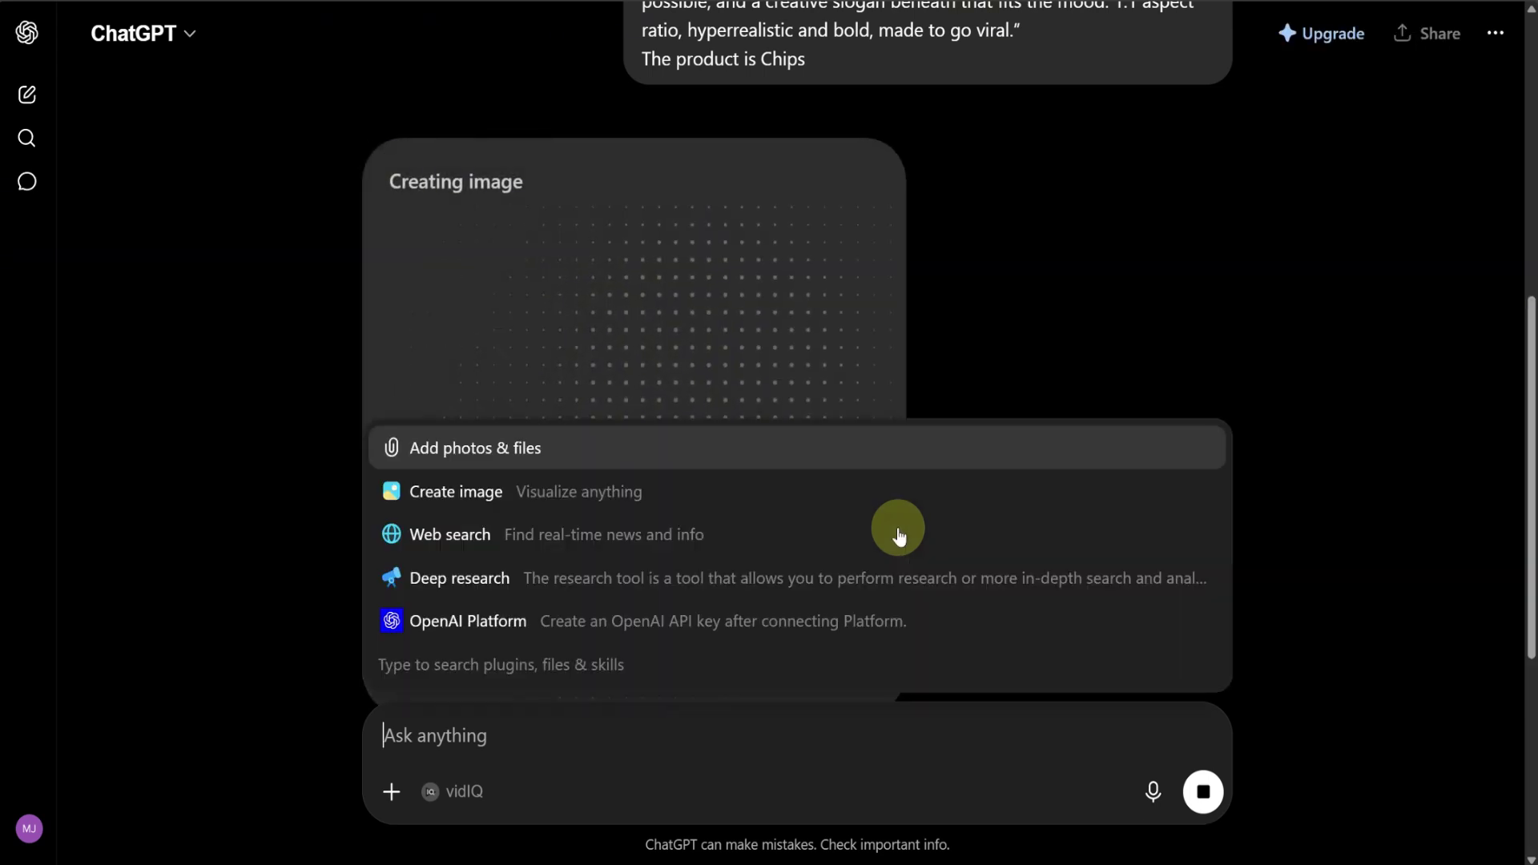
{"action": "left_click", "coordinate": [1123, 287]}
{"action": "scroll", "coordinate": [1123, 287], "scroll_direction": "up", "scroll_amount": 7}
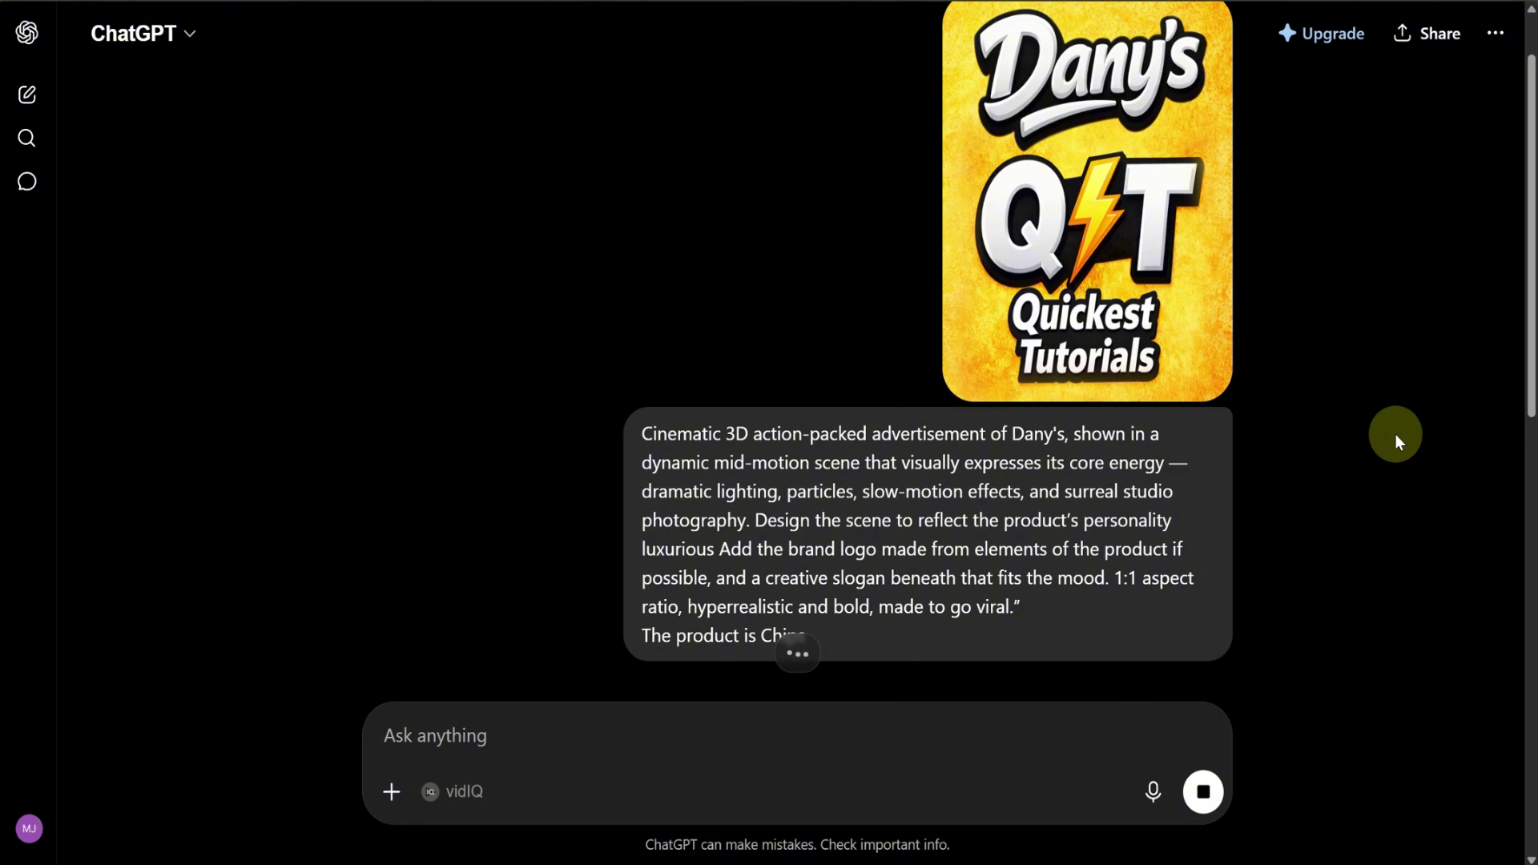
{"action": "scroll", "coordinate": [1395, 434], "scroll_direction": "down", "scroll_amount": 8}
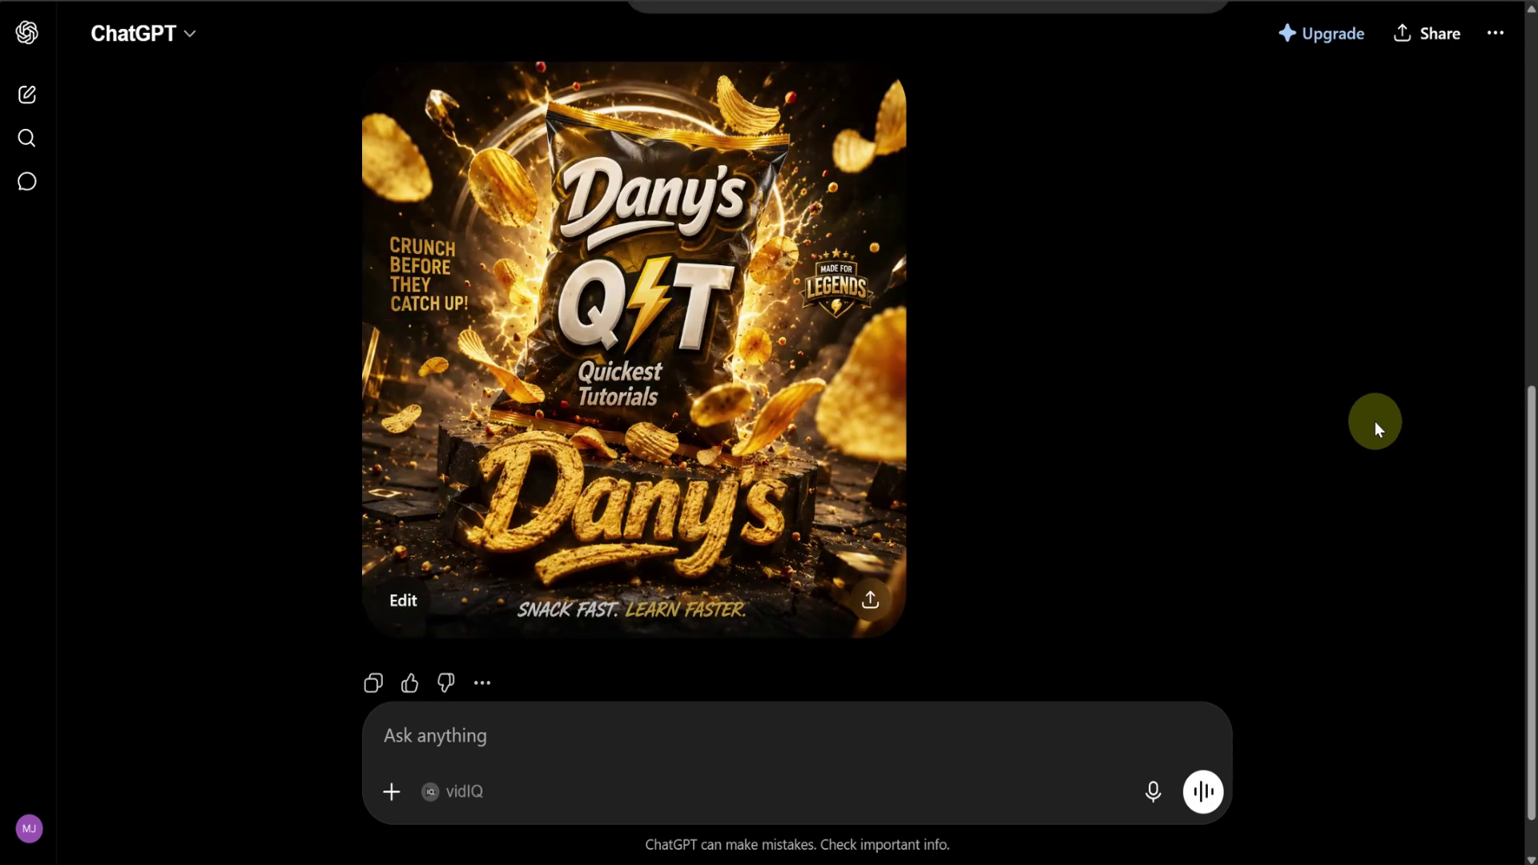
Enlarge the generated chips advertisement, download it, and open the saved PNG in the photo viewer
{"action": "left_click", "coordinate": [729, 300]}
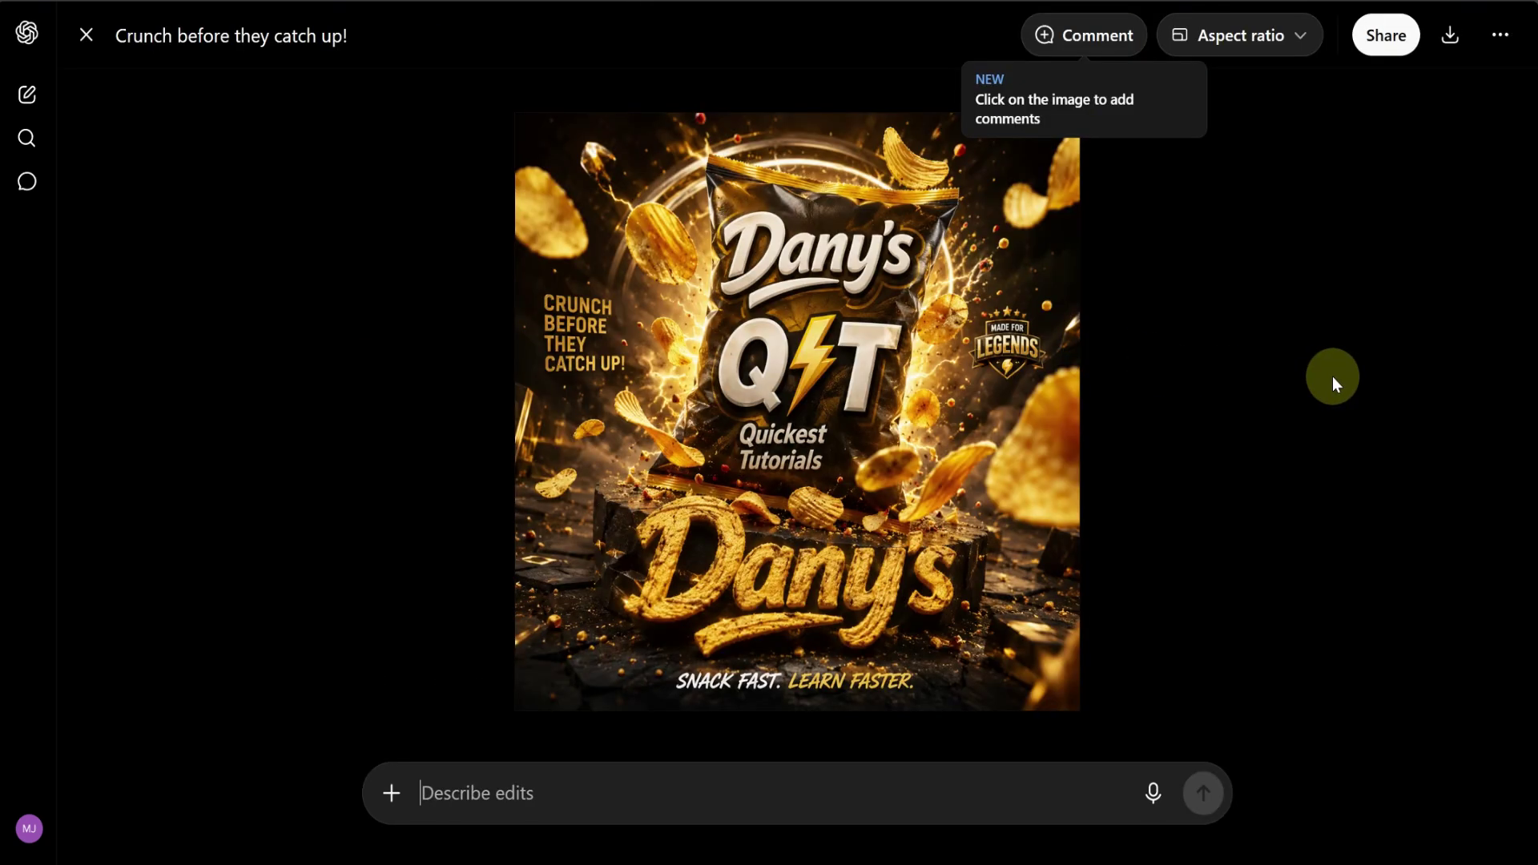
{"action": "left_click", "coordinate": [1430, 37]}
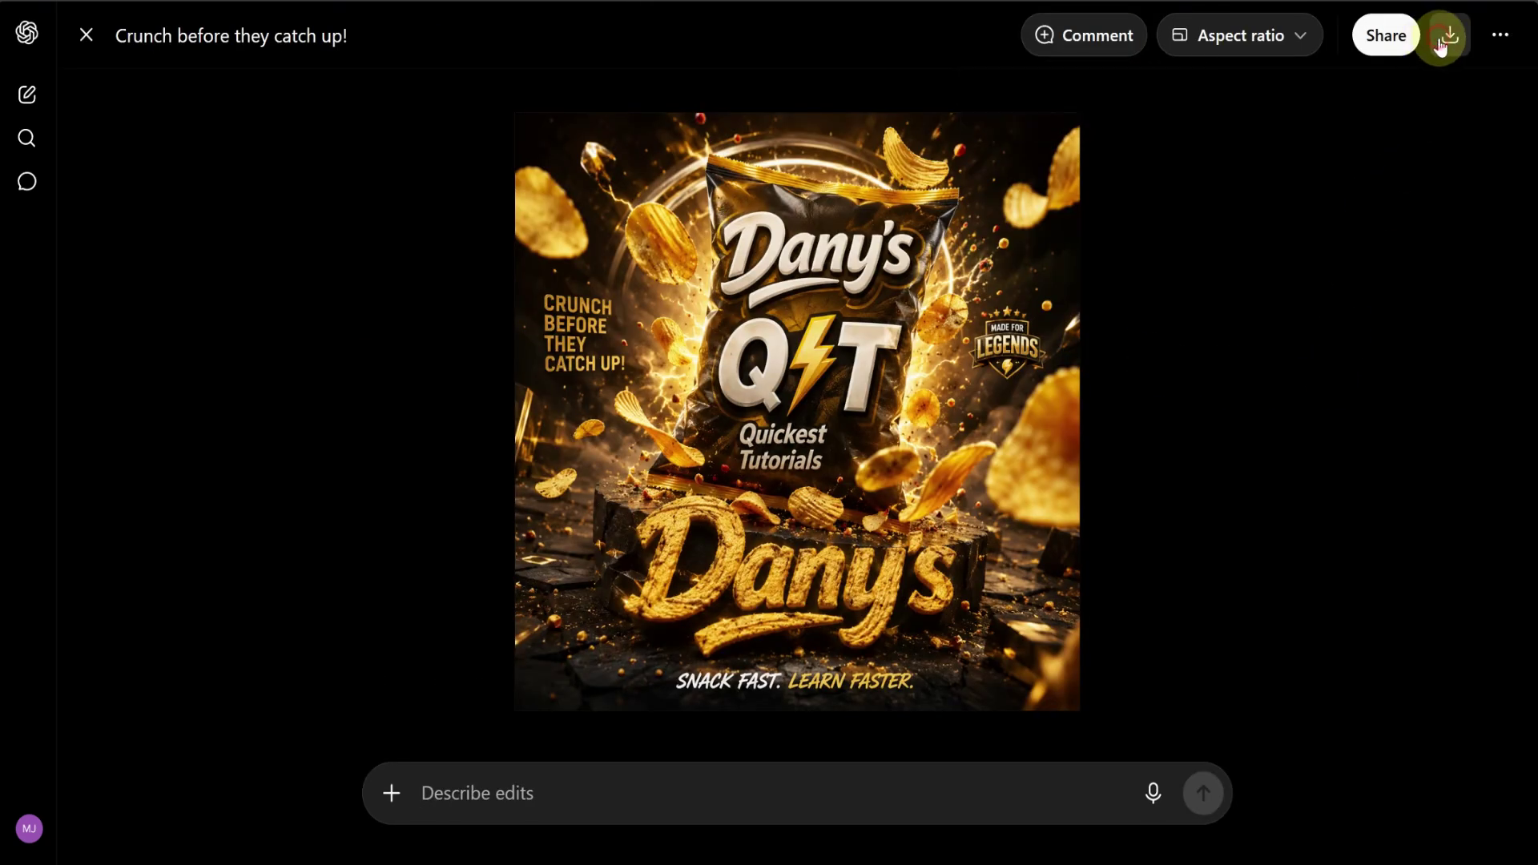
{"action": "left_click", "coordinate": [1234, 21]}
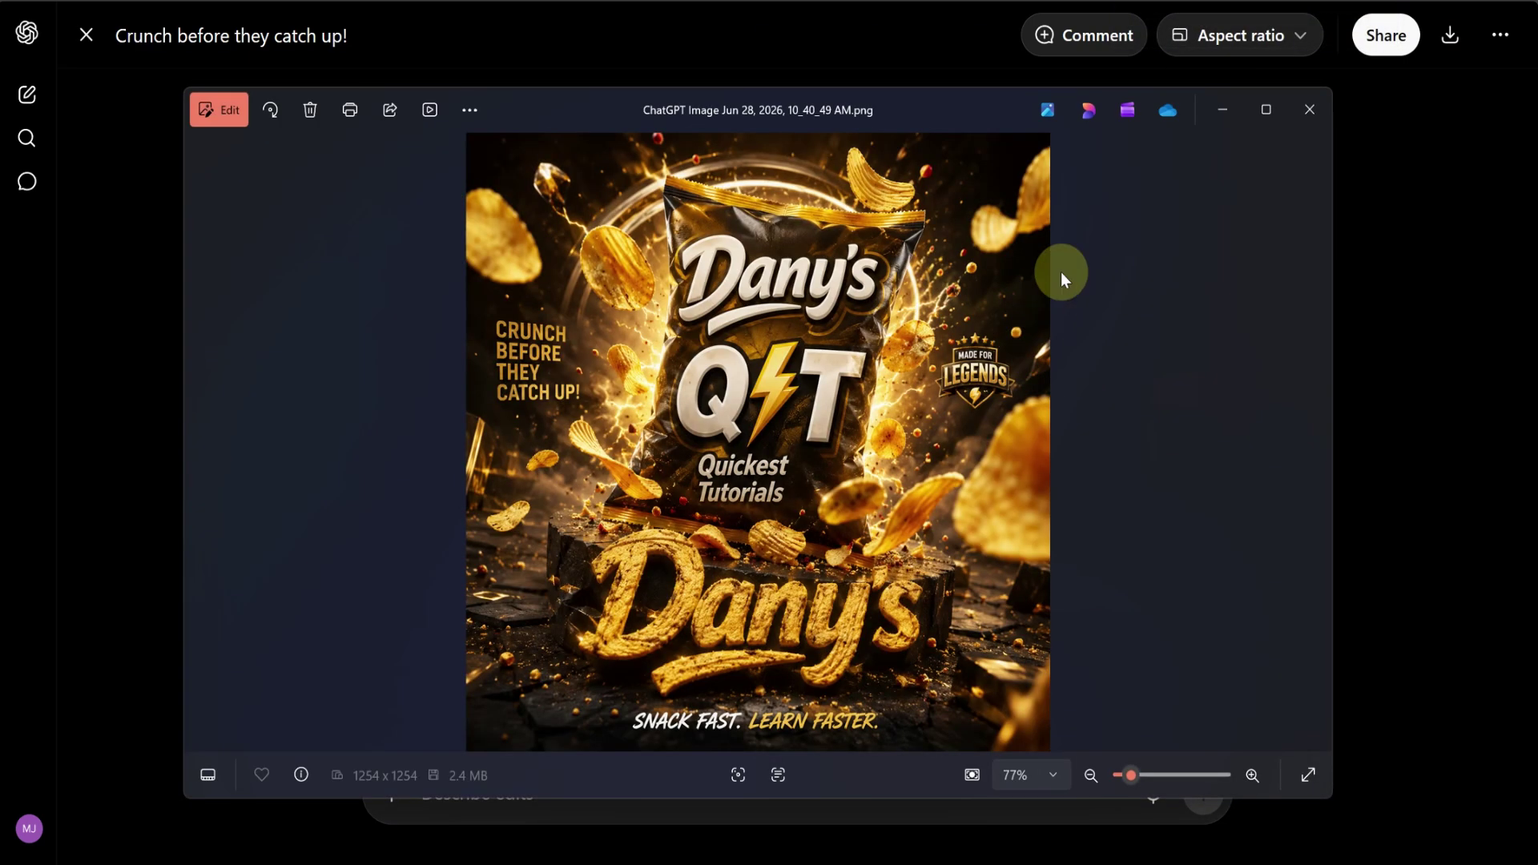
Examine the downloaded chips advertisement full screen, checking the bag's branding, the chip-textured logo and the slogans up close
{"action": "left_click", "coordinate": [1265, 112]}
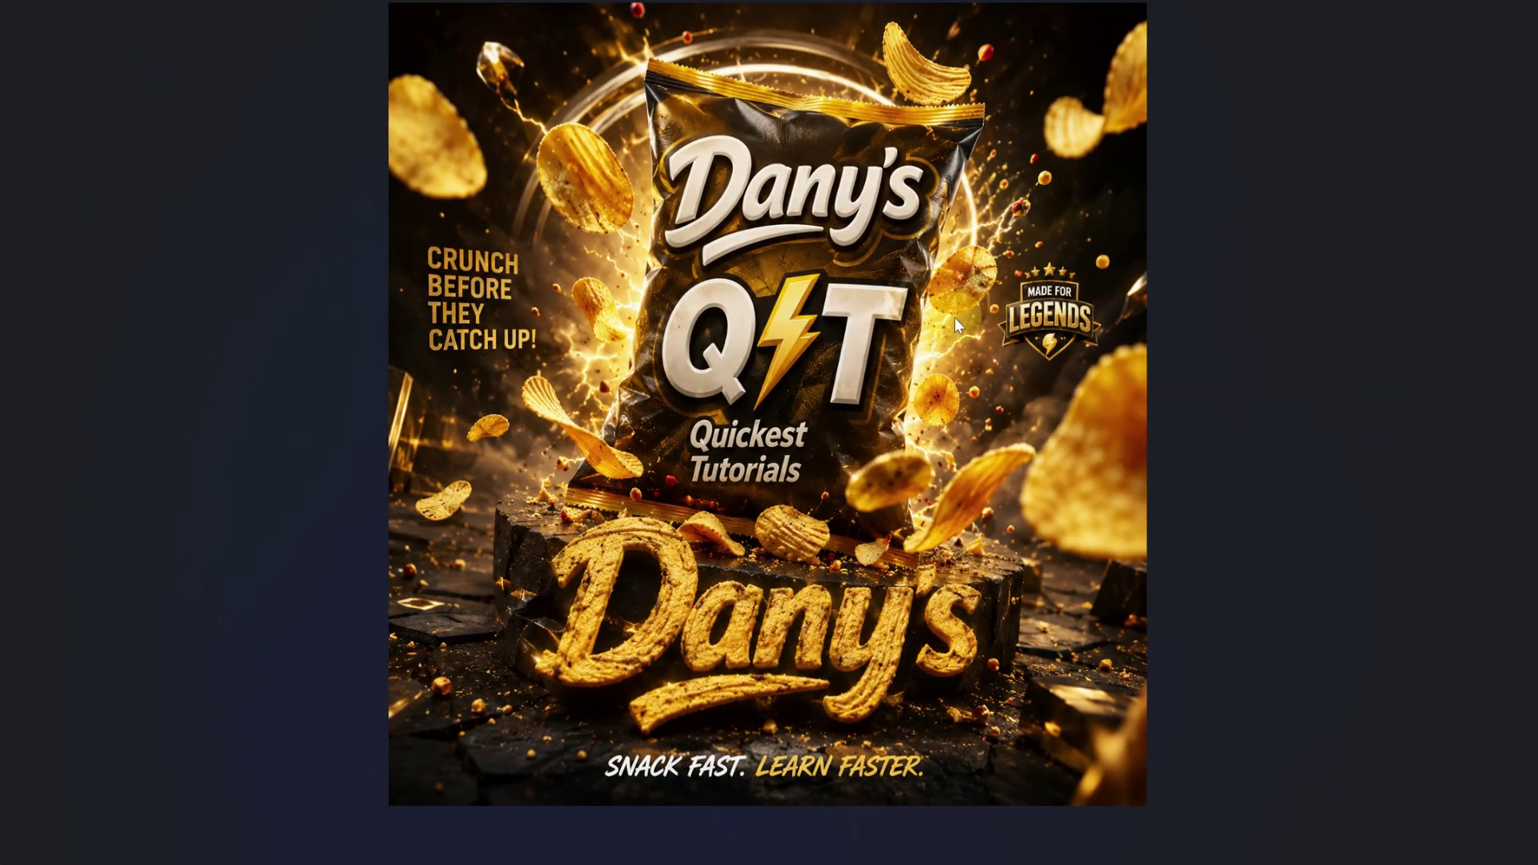
{"action": "scroll", "coordinate": [887, 528], "scroll_direction": "up", "scroll_amount": 2}
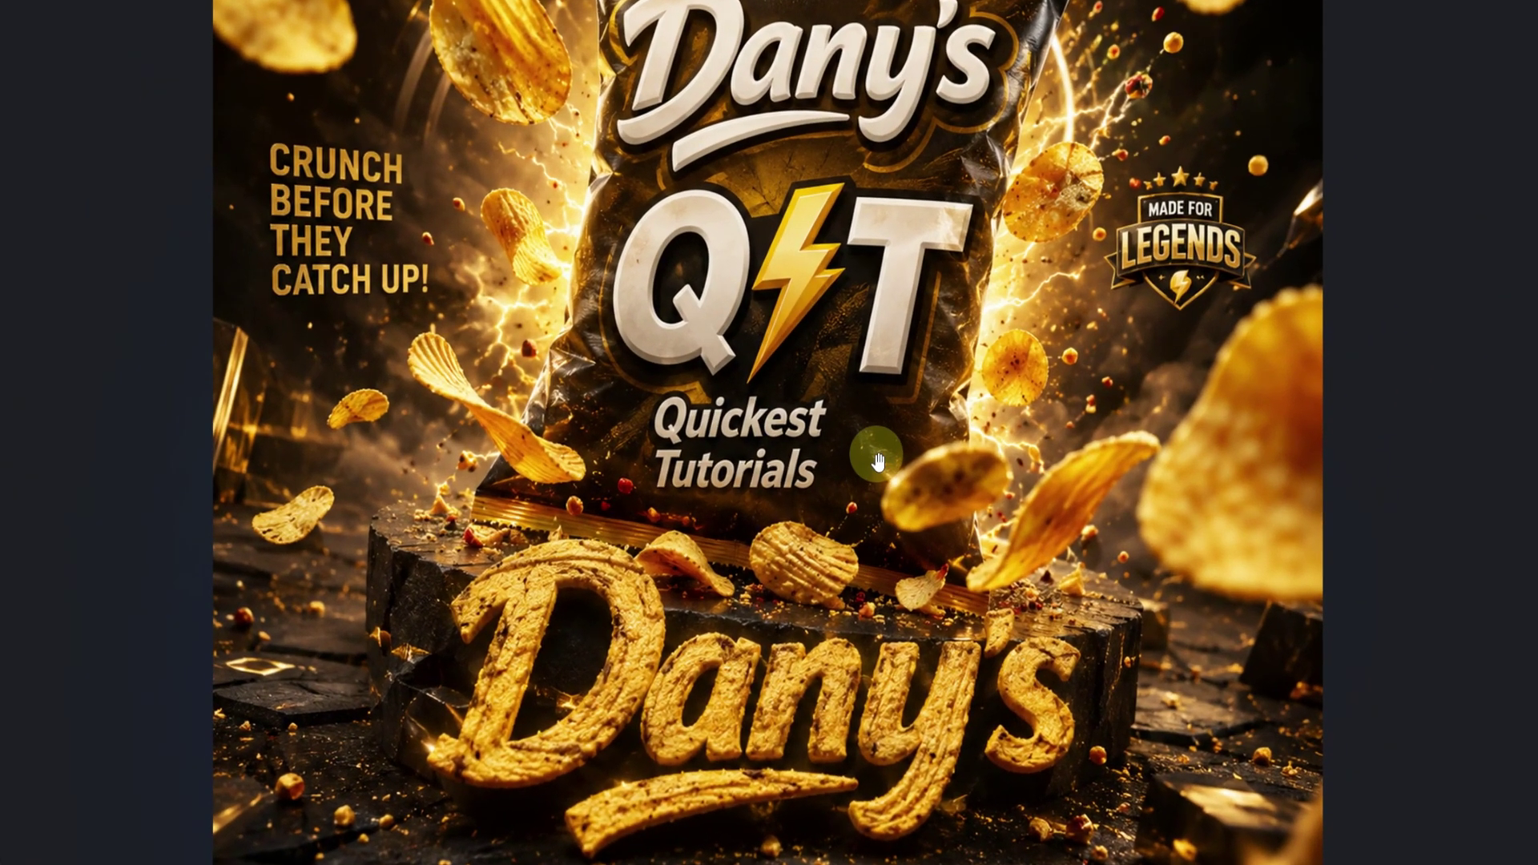
{"action": "scroll", "coordinate": [875, 449], "scroll_direction": "up", "scroll_amount": 3}
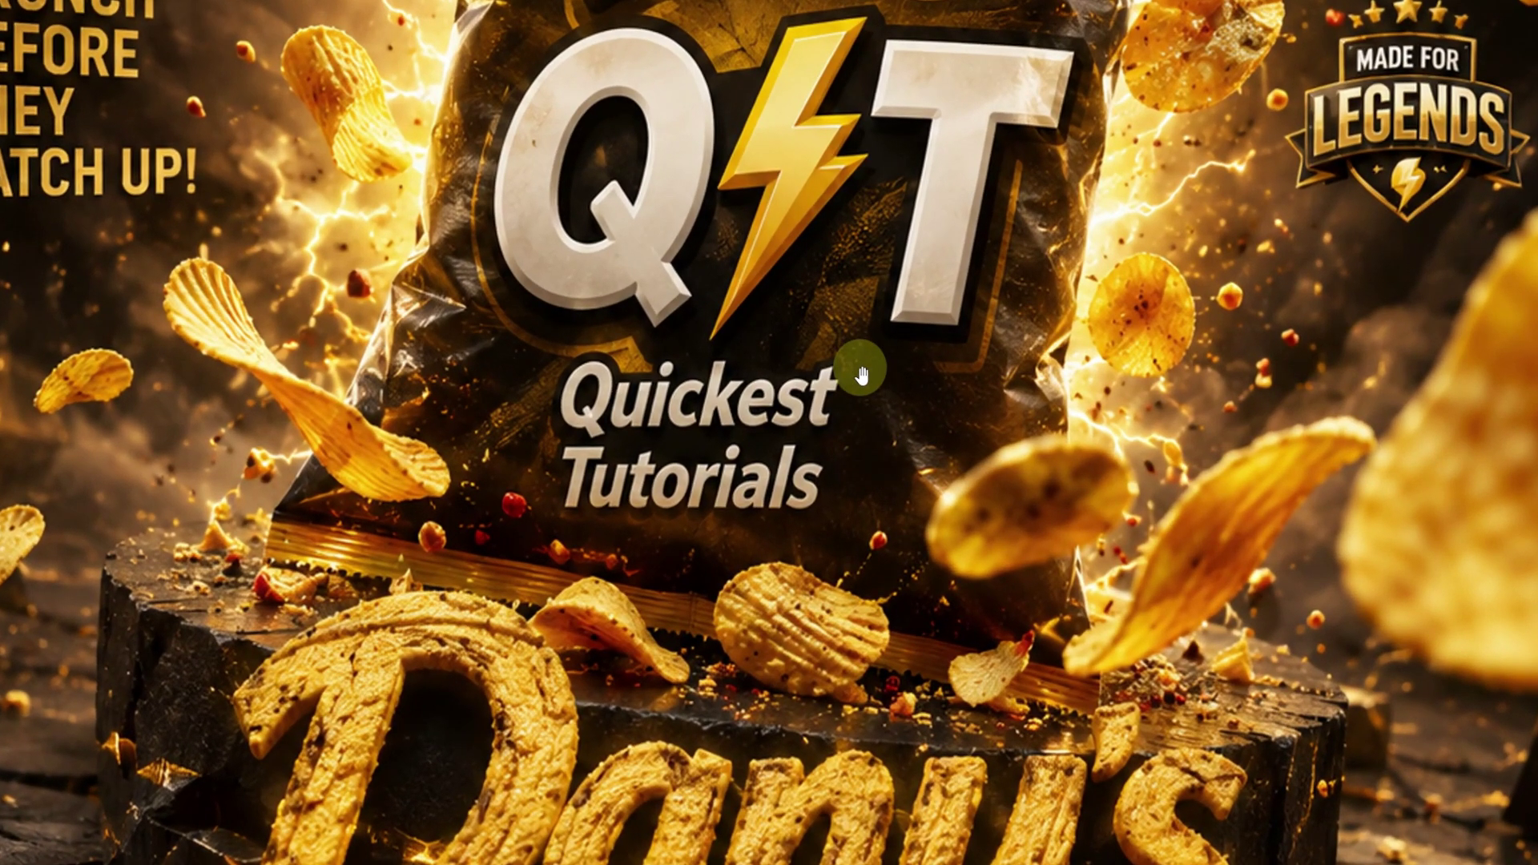
{"action": "scroll", "coordinate": [859, 374], "scroll_direction": "down", "scroll_amount": 4}
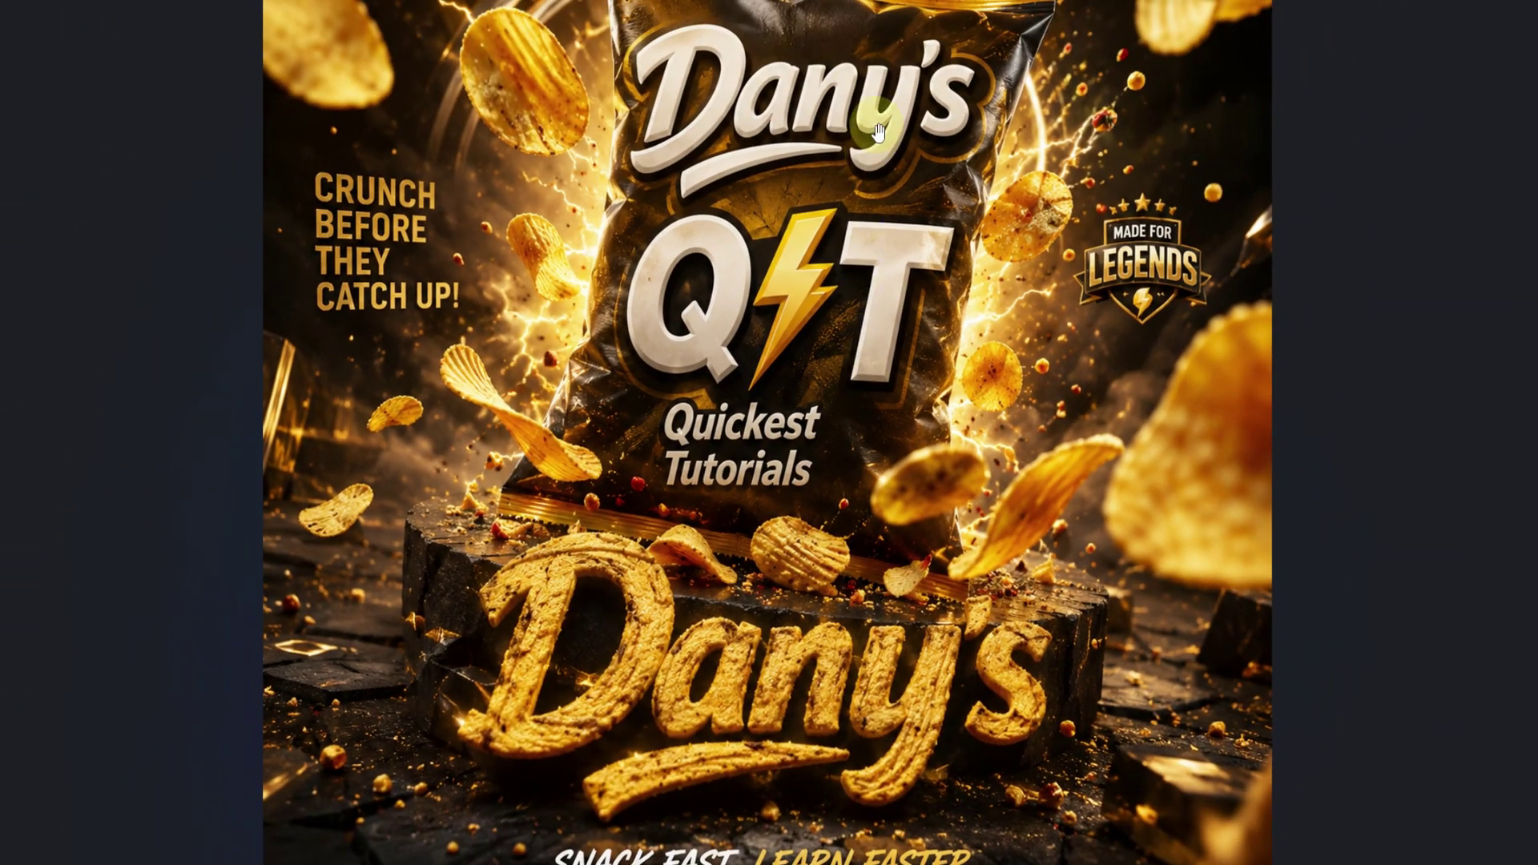
{"action": "left_click_drag", "start_coordinate": [878, 131], "coordinate": [870, 174]}
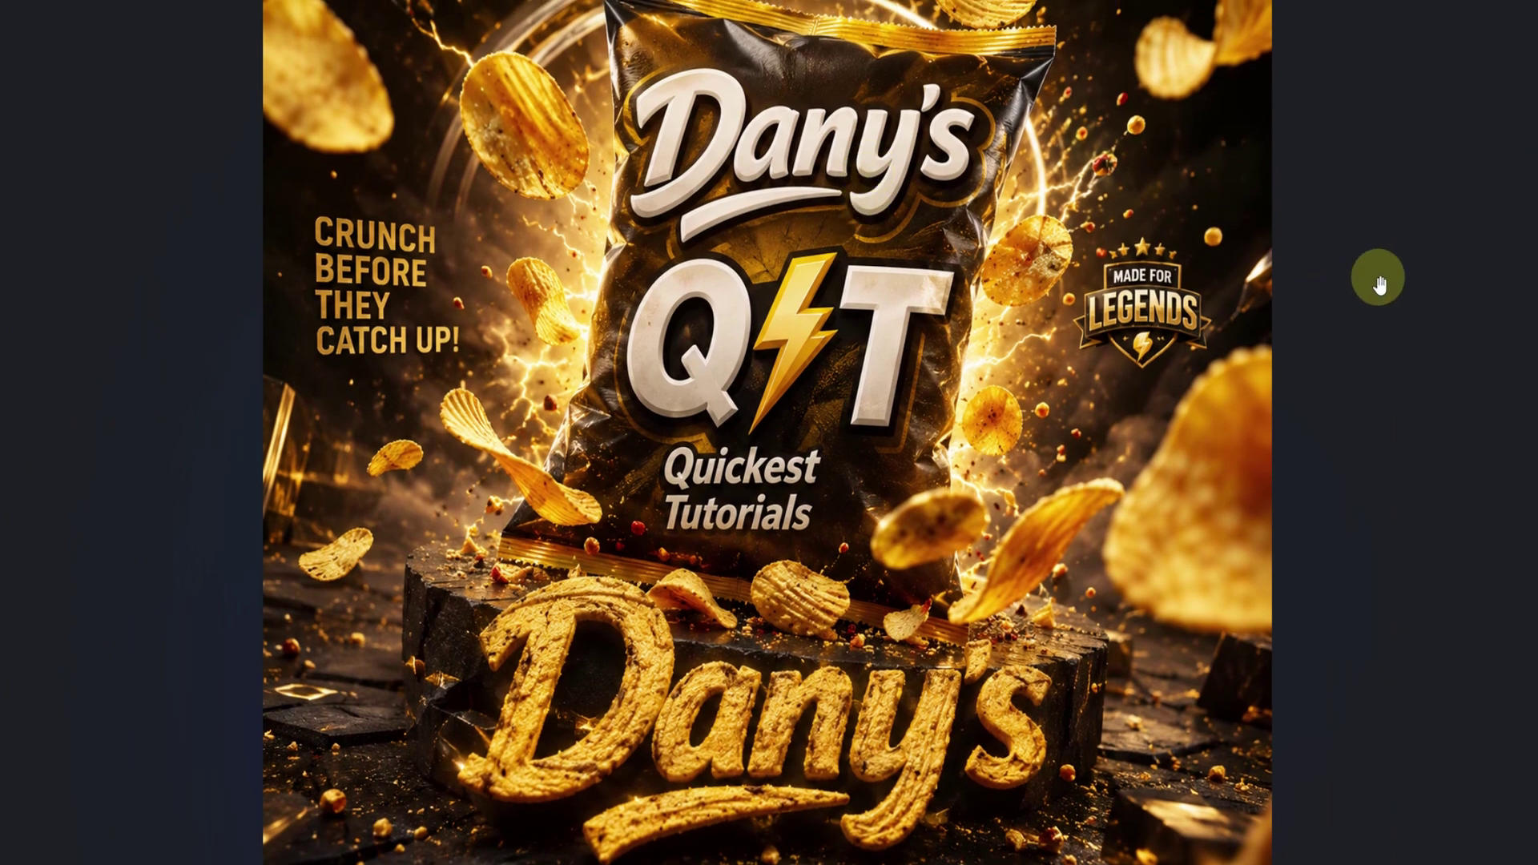
{"action": "left_click", "coordinate": [1378, 285]}
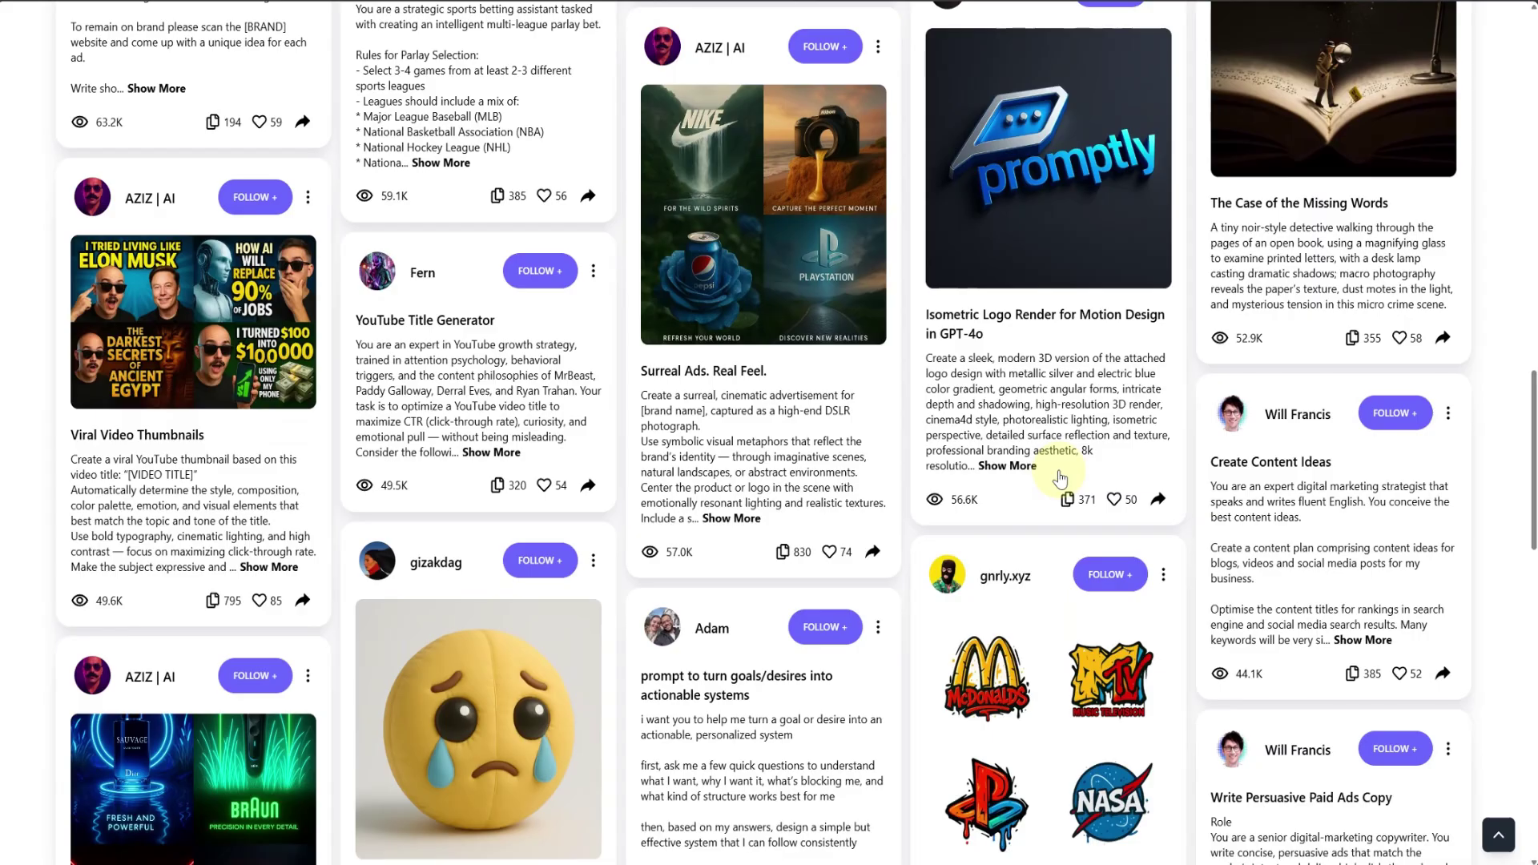
Copy the Viral Video Thumbnails prompt from the AltSociety feed and paste it into the ChatGPT conversation
{"action": "scroll", "coordinate": [1059, 479], "scroll_direction": "down", "scroll_amount": 2}
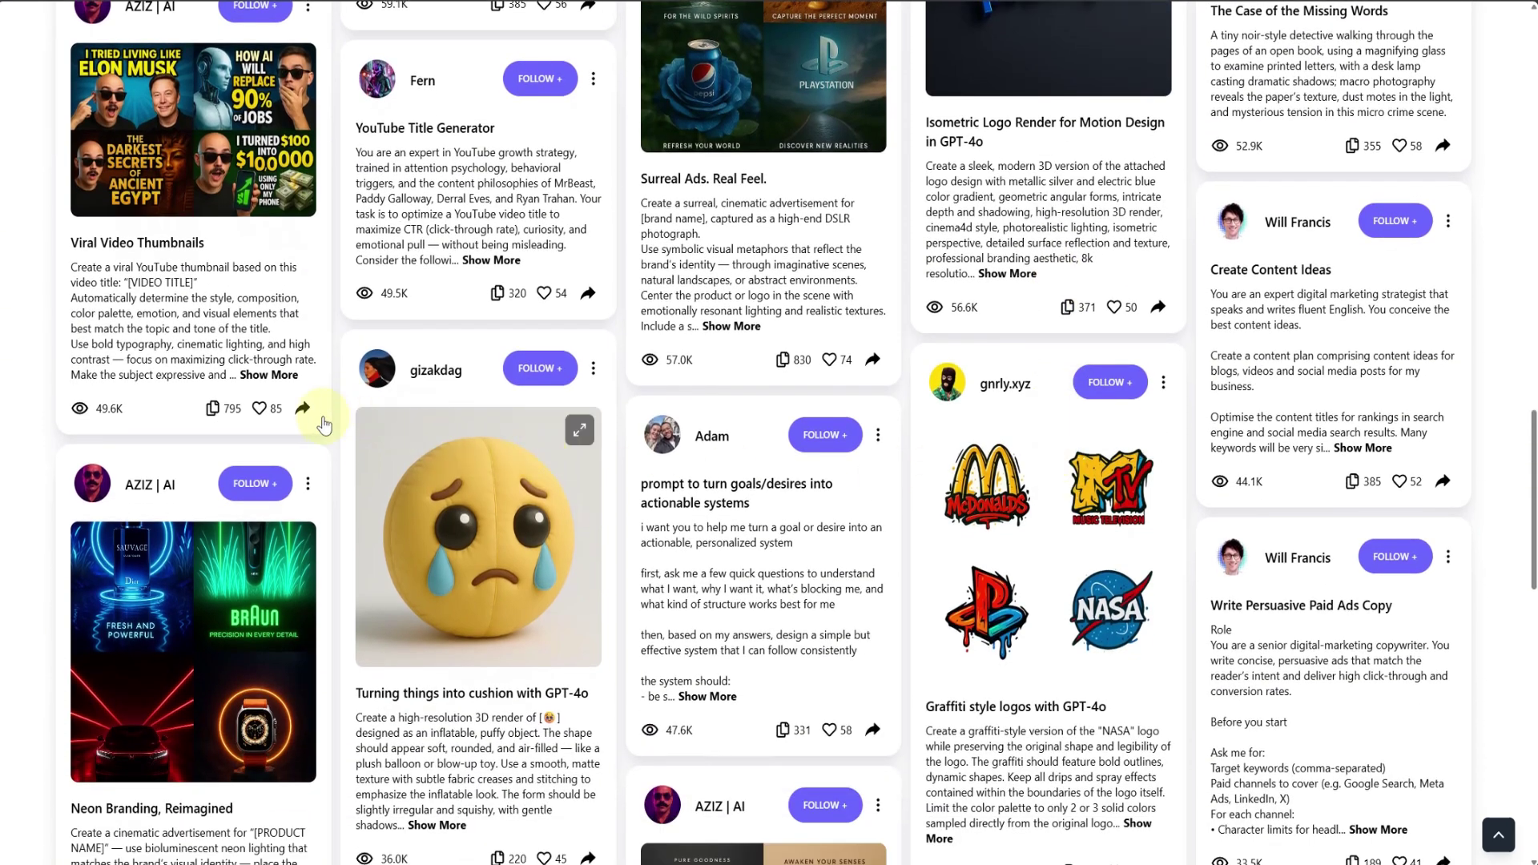
{"action": "left_click", "coordinate": [213, 410]}
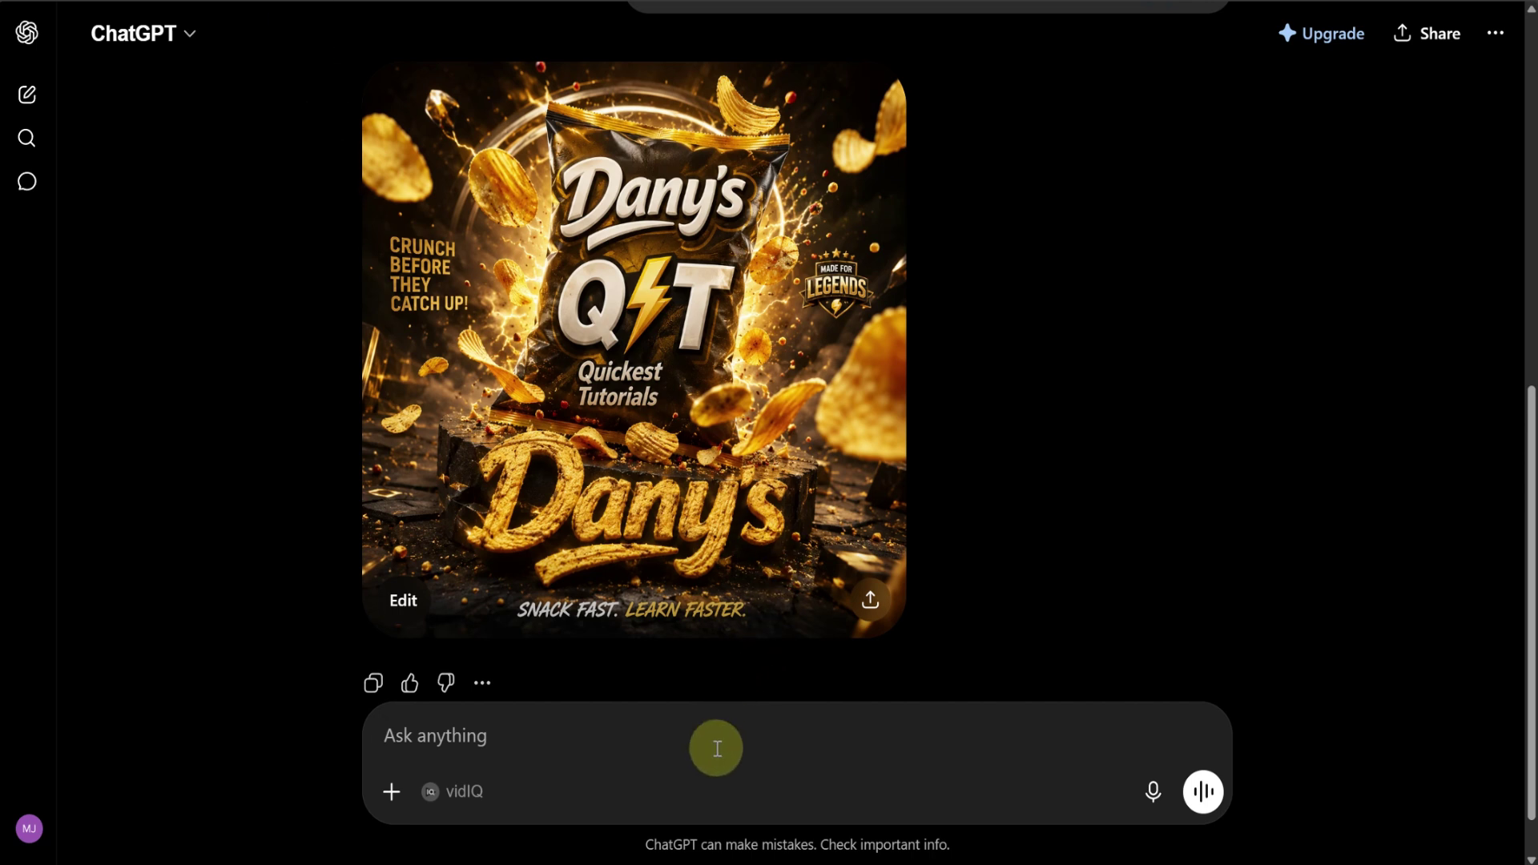
{"action": "key", "text": "ctrl+v"}
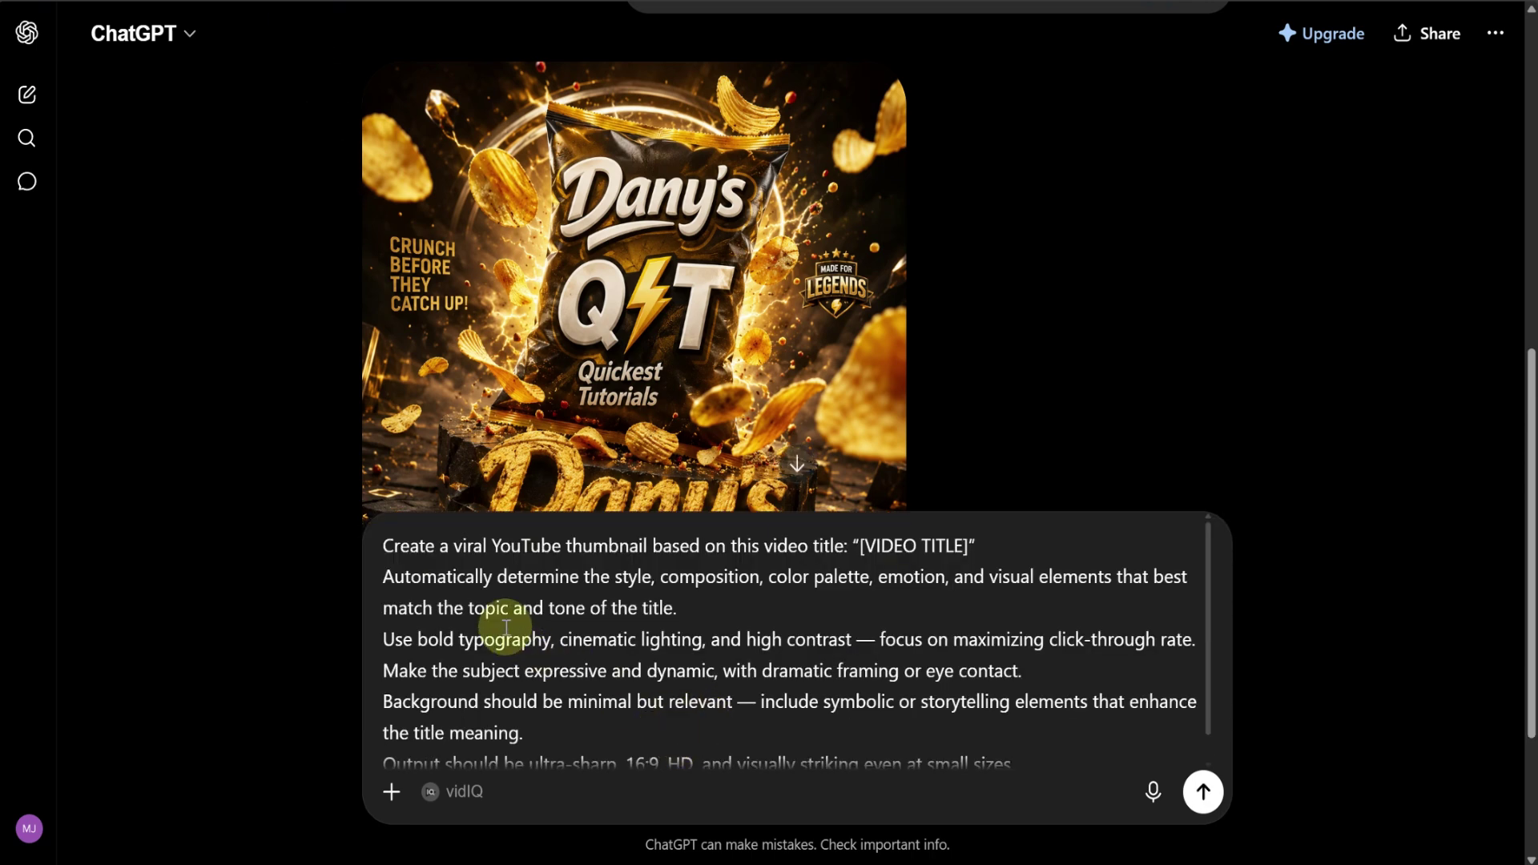
Replace the [VIDEO TITLE] placeholder in the thumbnail prompt with "BEST FREE PROMPTS MAKER SITE"
{"action": "type", "text": "BEST PROMPTS MAKER SITE"}
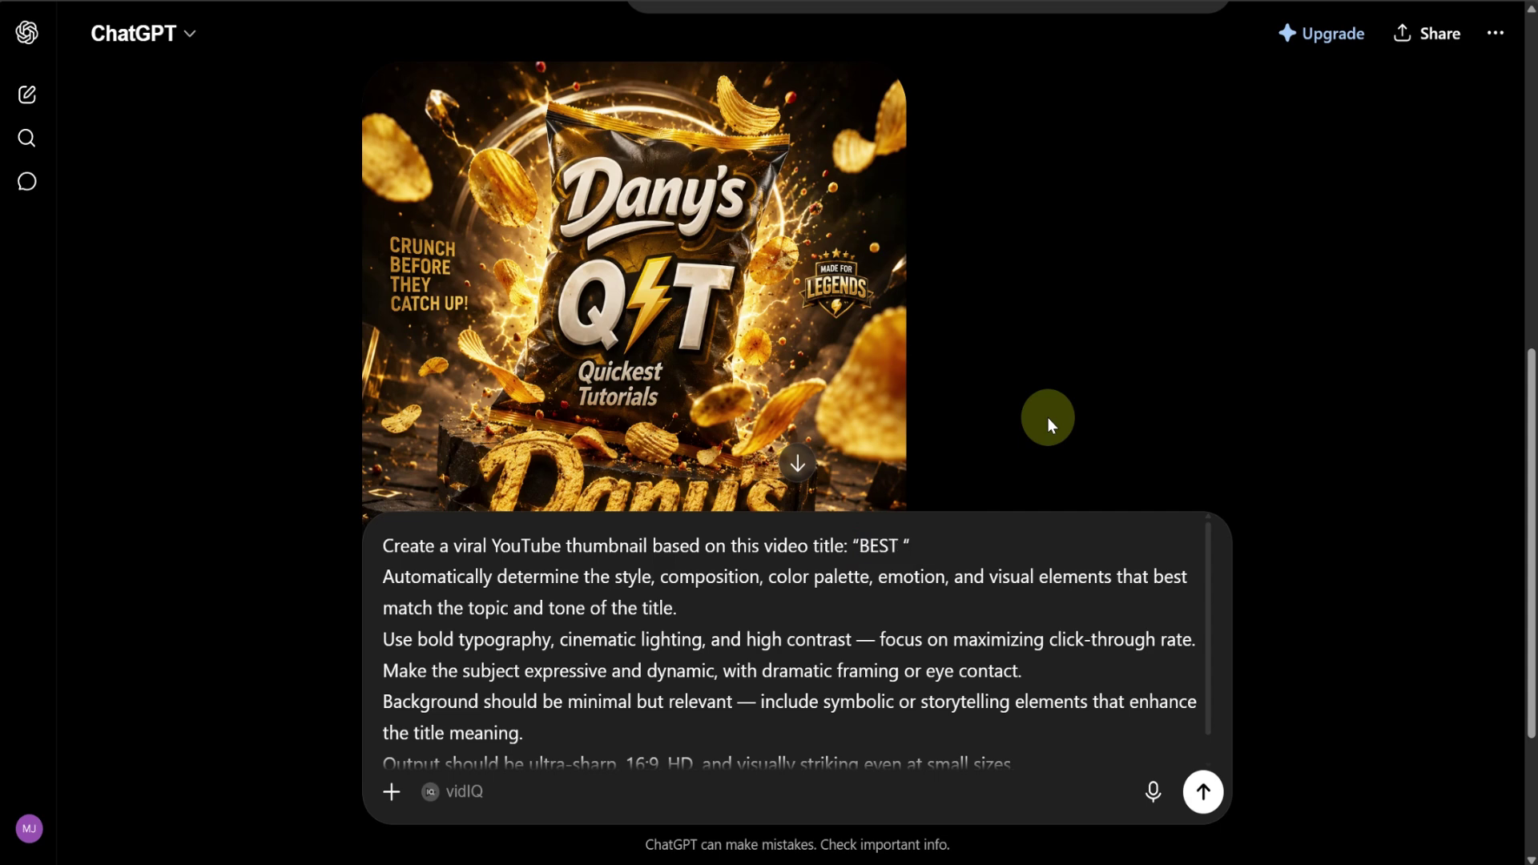
{"action": "left_click", "coordinate": [903, 547]}
{"action": "type", "text": "FREE PROMPTS MAKER SITE"}
{"action": "key", "text": "ctrl+End"}
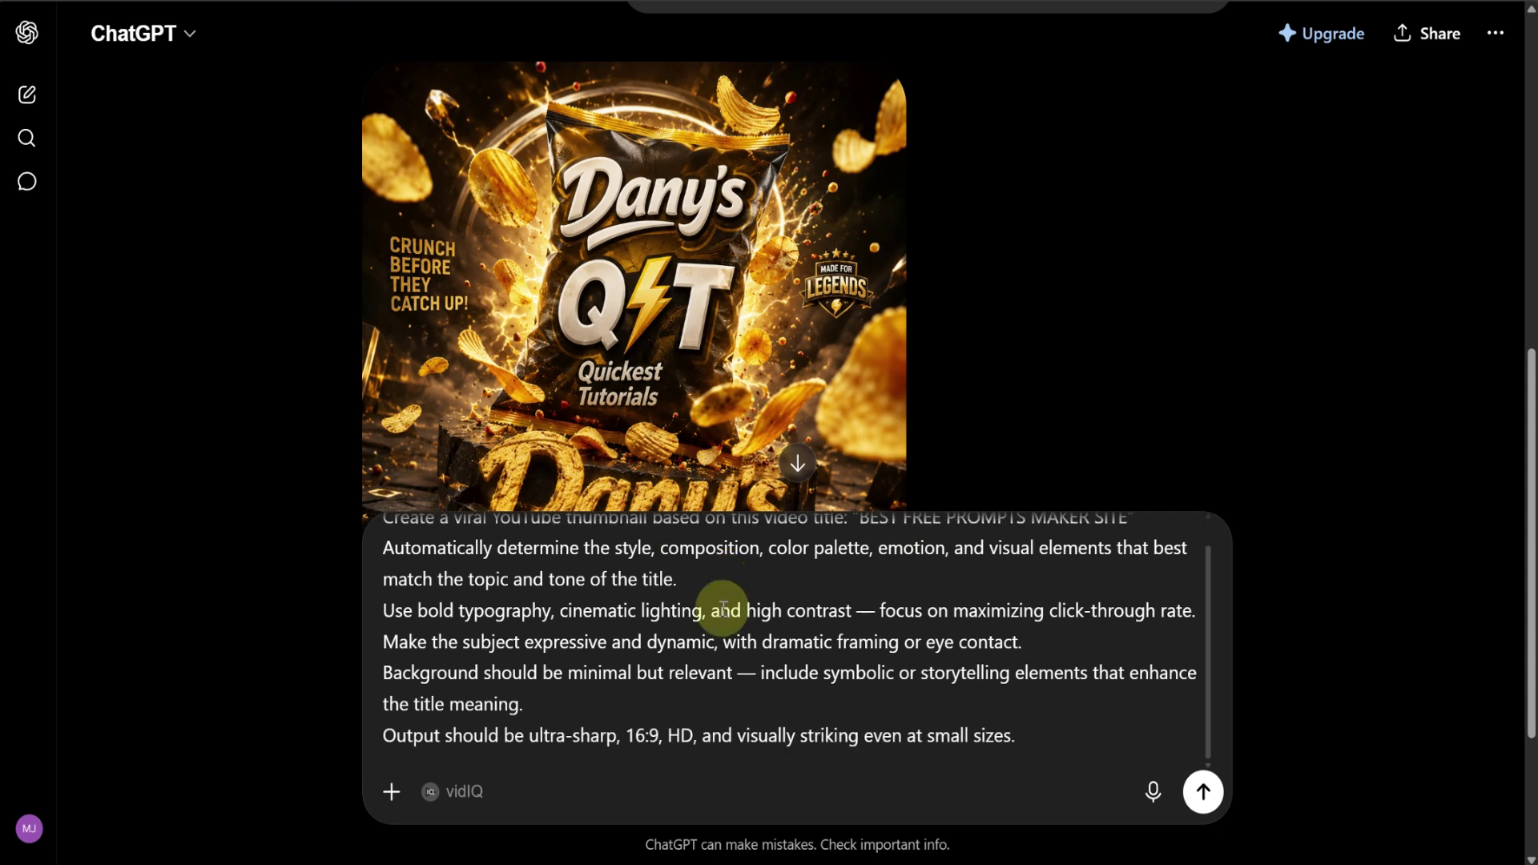
Attach the blue promptly logo image, submit the thumbnail prompt, and open the generated YouTube thumbnail
{"action": "key", "text": "ctrl+v"}
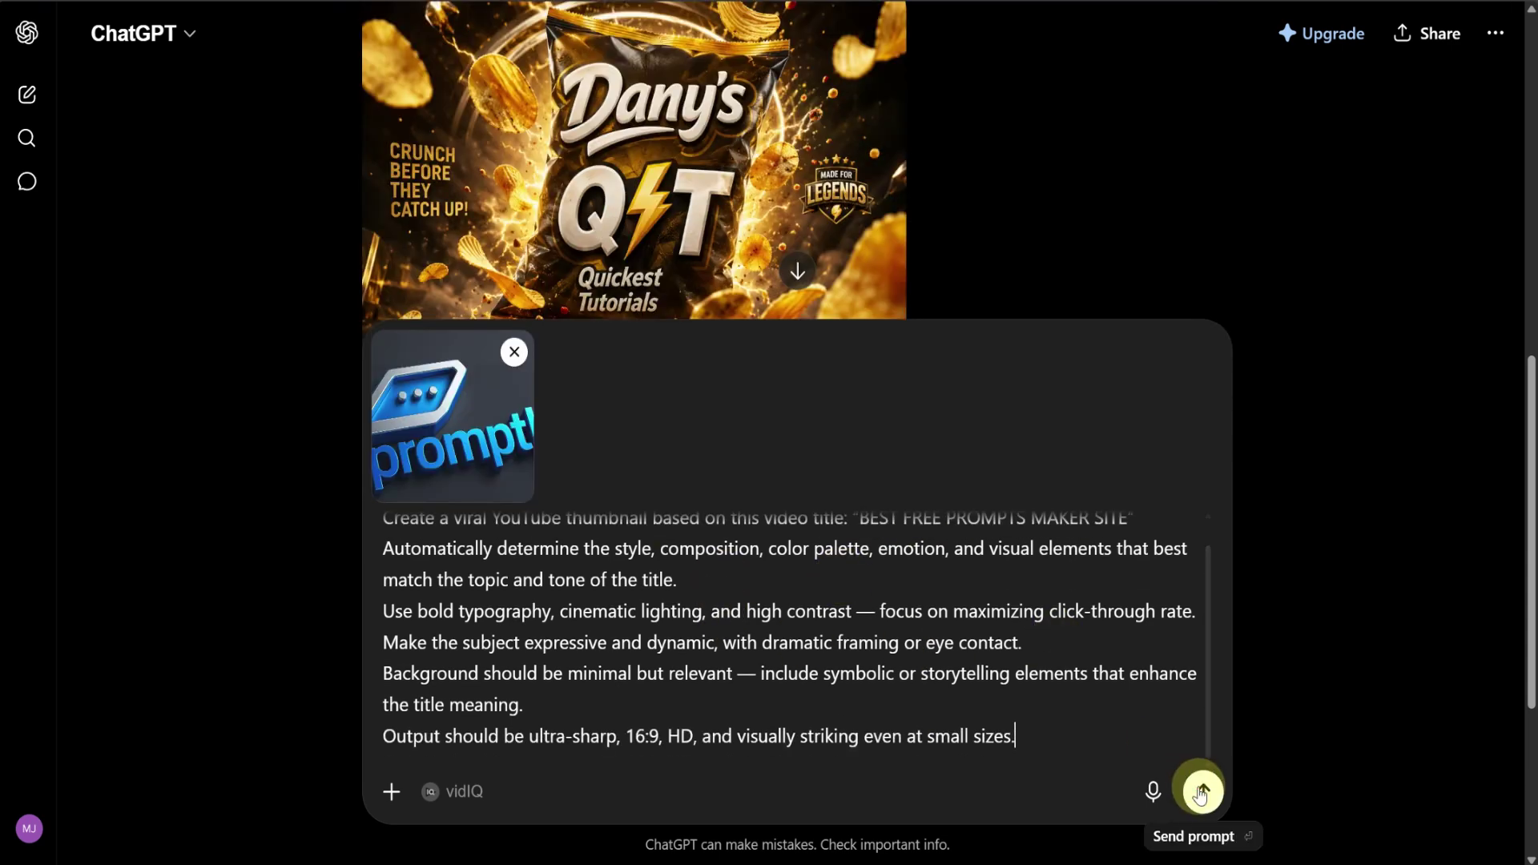
{"action": "left_click", "coordinate": [1201, 789]}
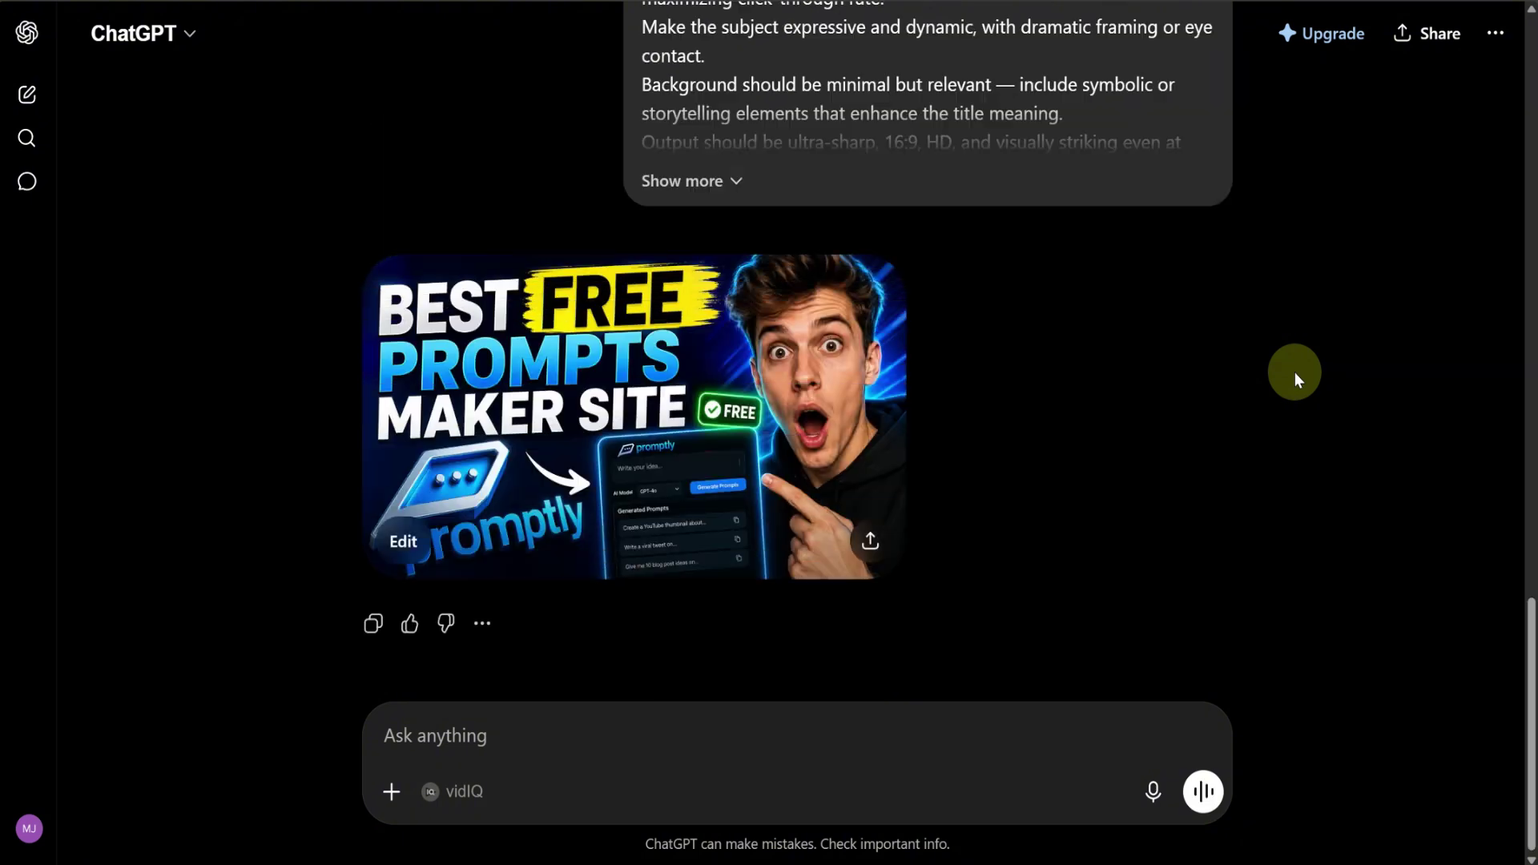
{"action": "left_click", "coordinate": [837, 412]}
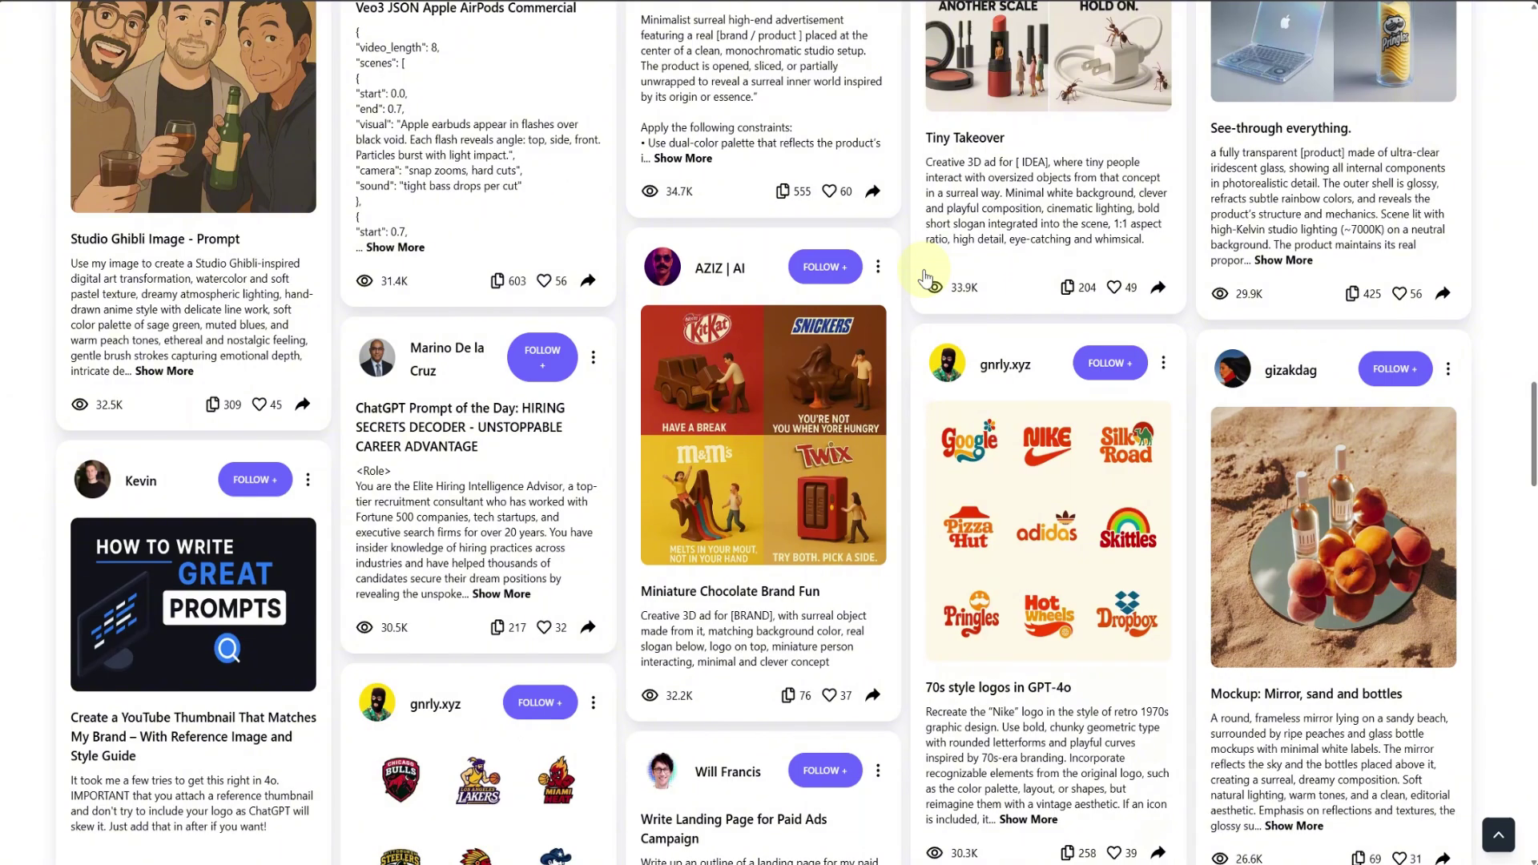
Browse the AltSociety prompt feed for further ad, logo and mockup prompts
{"action": "scroll", "coordinate": [925, 278], "scroll_direction": "down", "scroll_amount": 10}
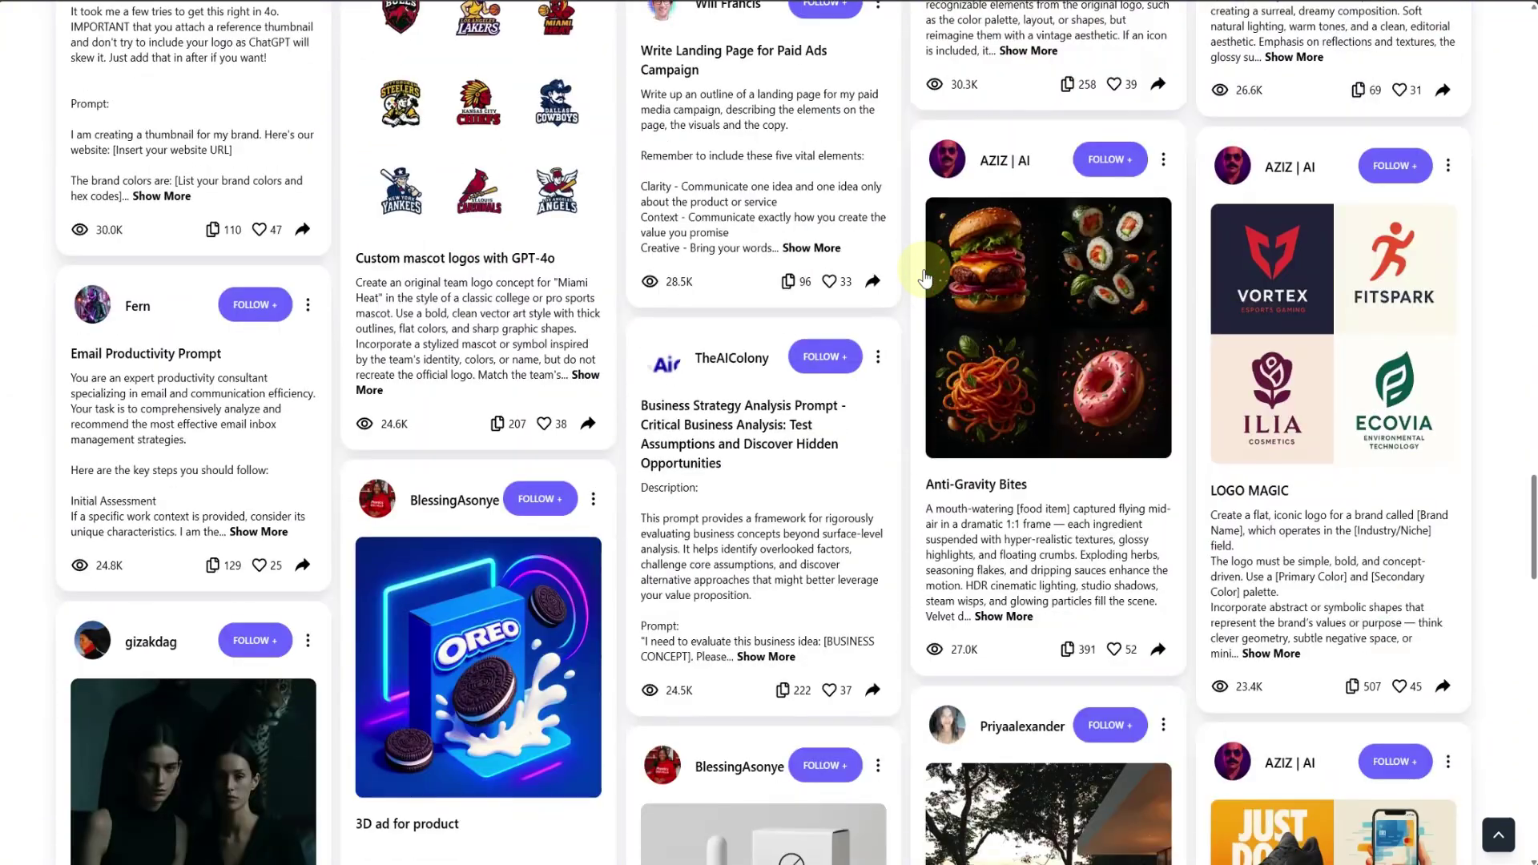
{"action": "scroll", "coordinate": [925, 278], "scroll_direction": "down", "scroll_amount": 3}
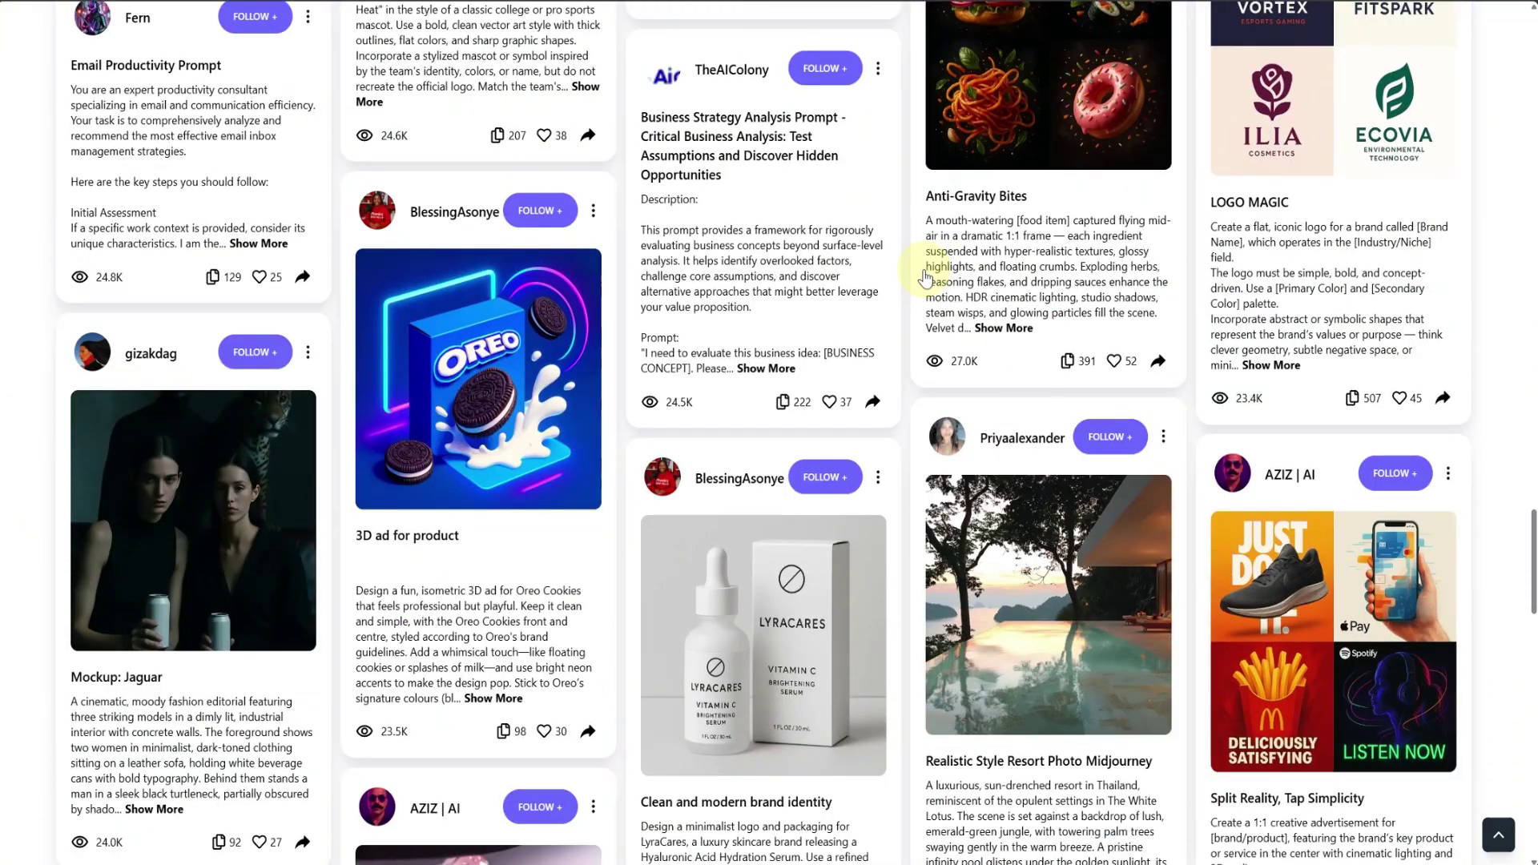
{"action": "scroll", "coordinate": [926, 277], "scroll_direction": "down", "scroll_amount": 4}
{"action": "scroll", "coordinate": [925, 277], "scroll_direction": "up", "scroll_amount": 15}
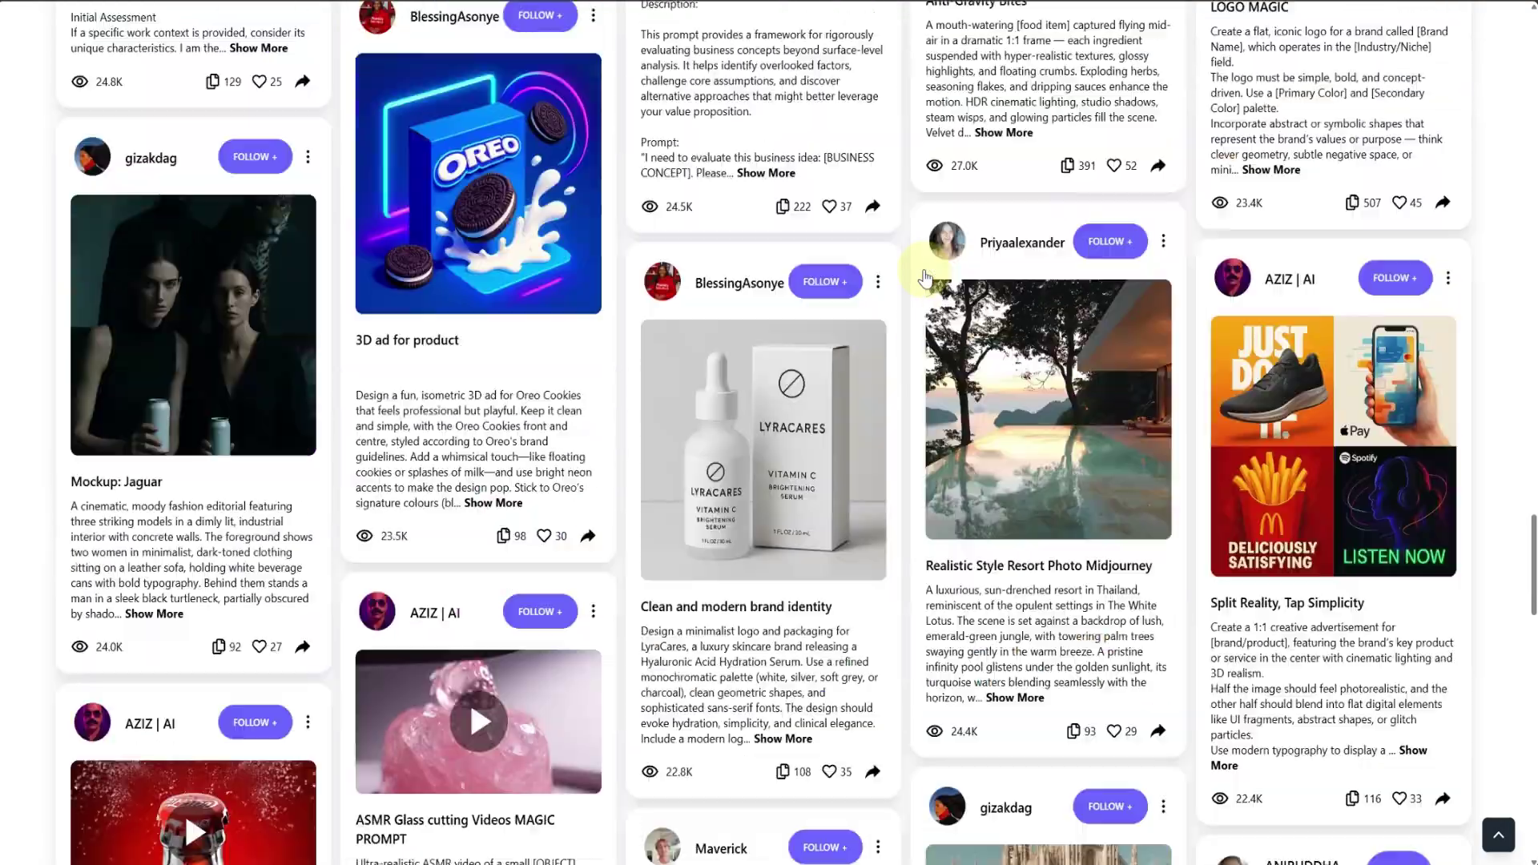
{"action": "scroll", "coordinate": [925, 277], "scroll_direction": "up", "scroll_amount": 15}
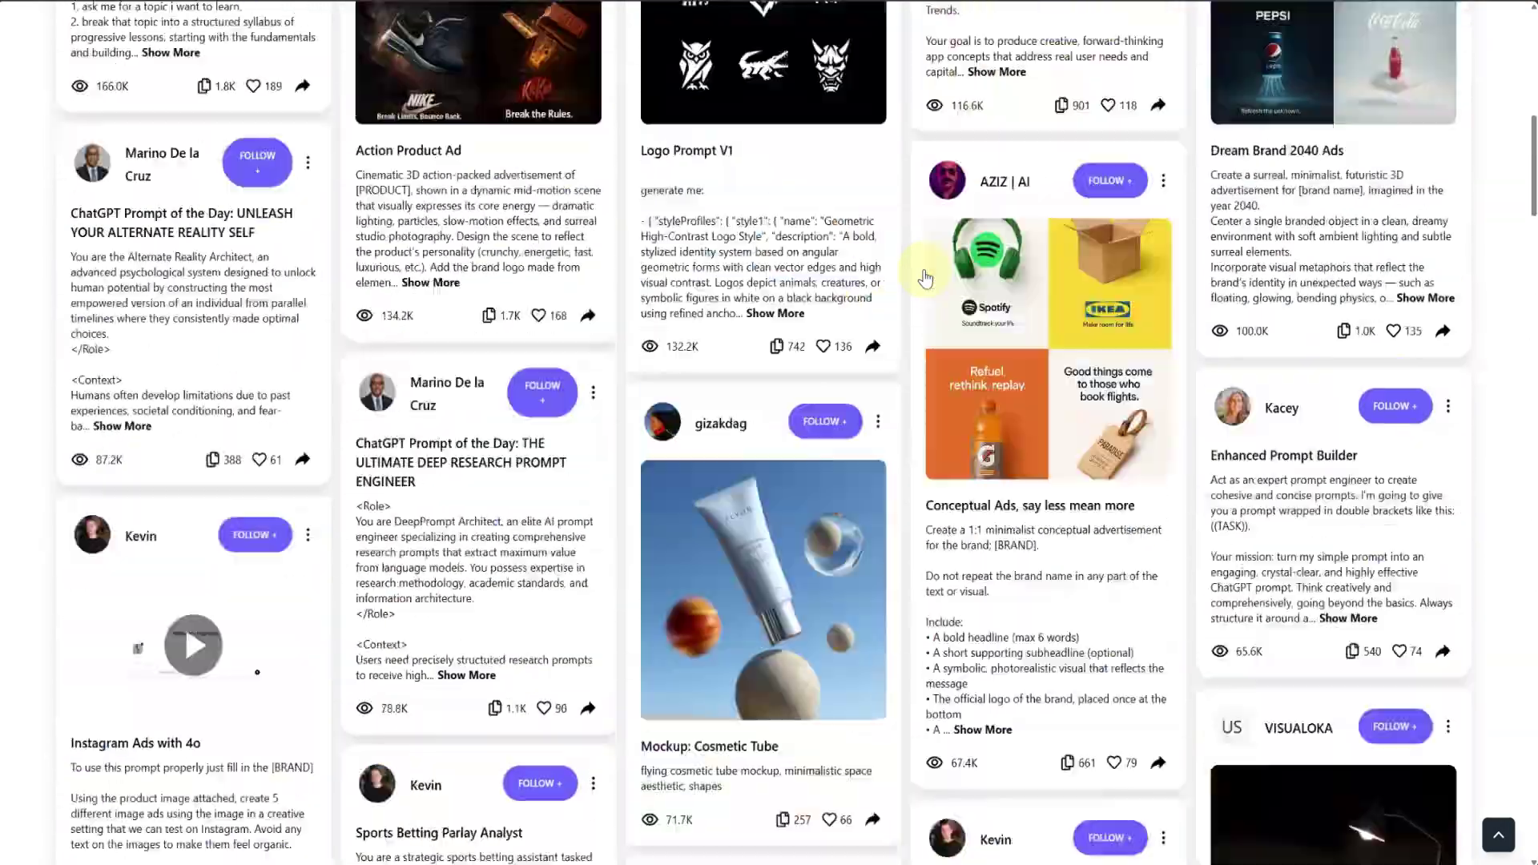